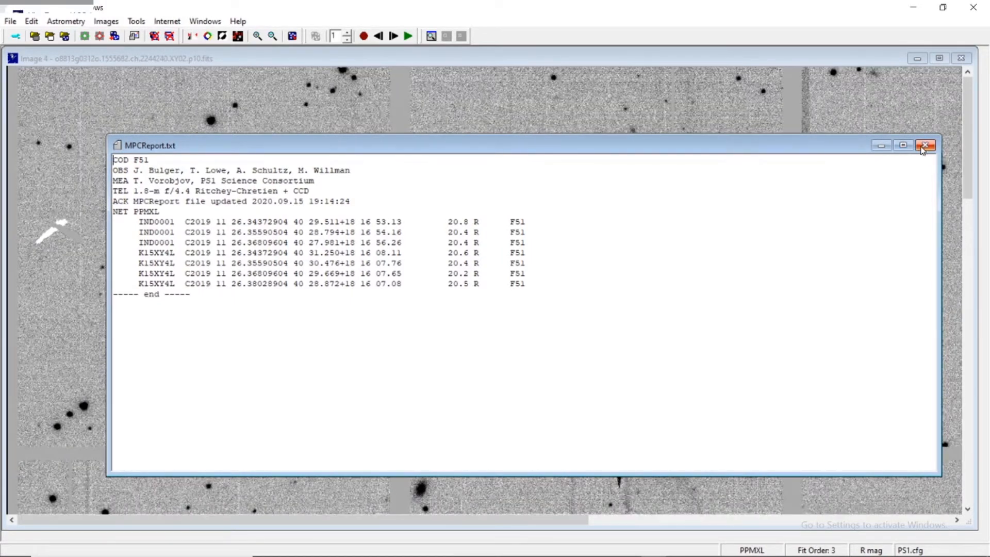
- Close and reopen the MPC report file, and copy its full text from the COD line to the end line
left_click(924, 146)
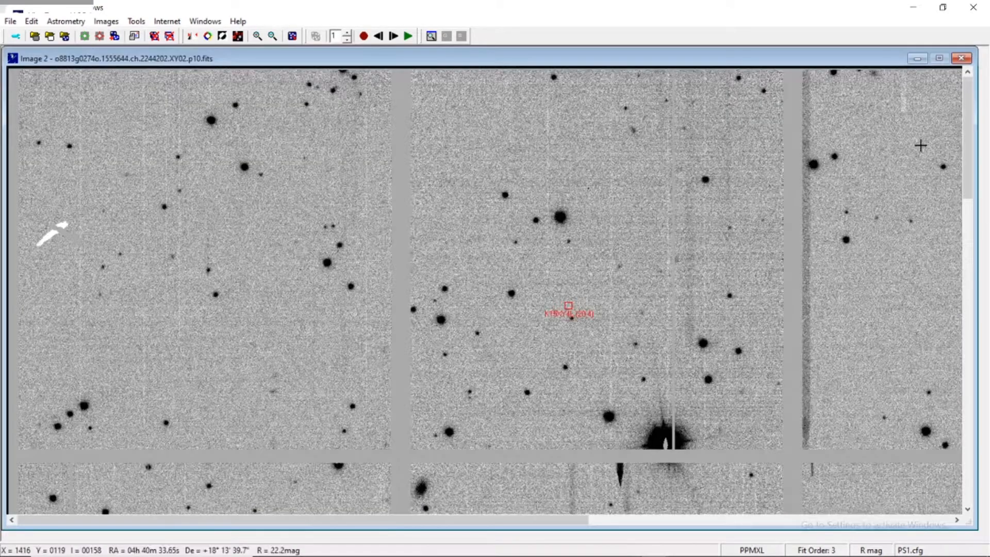
left_click(10, 23)
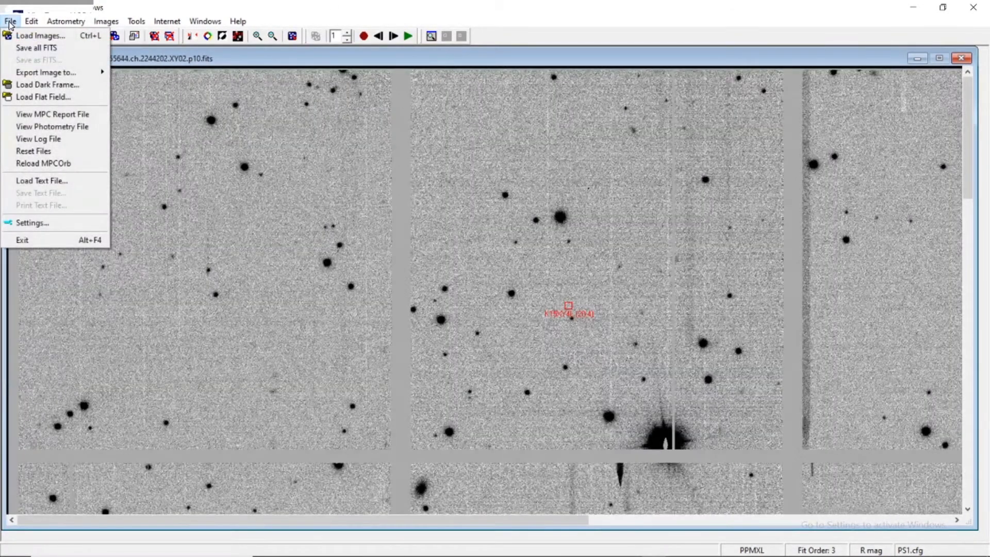
left_click(29, 115)
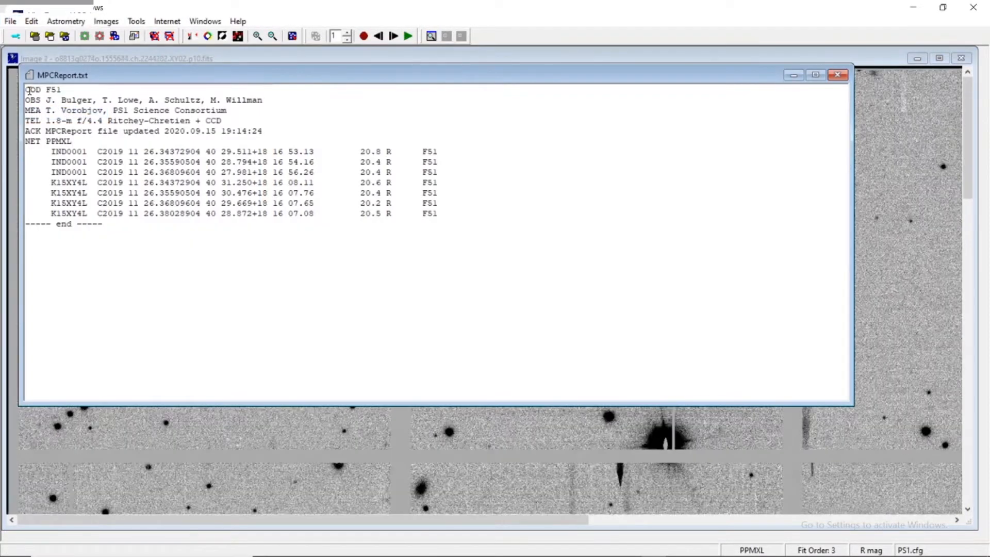
left_click_drag(25, 89, 187, 225)
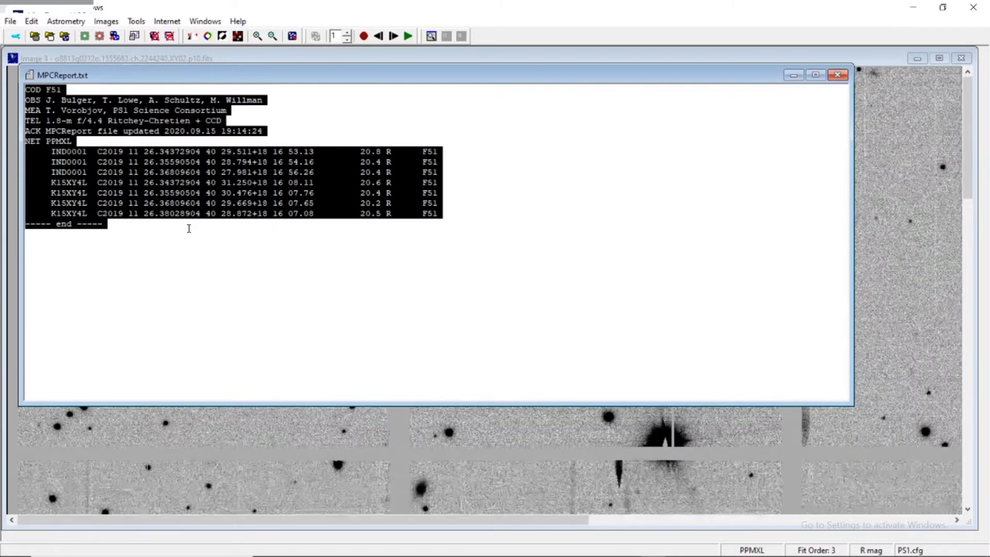
right_click(118, 188)
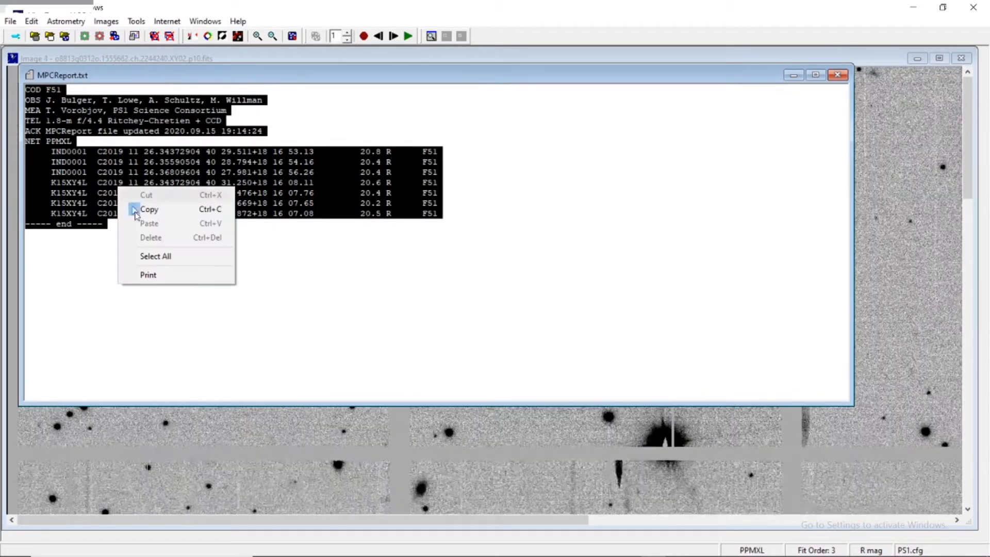
left_click(142, 209)
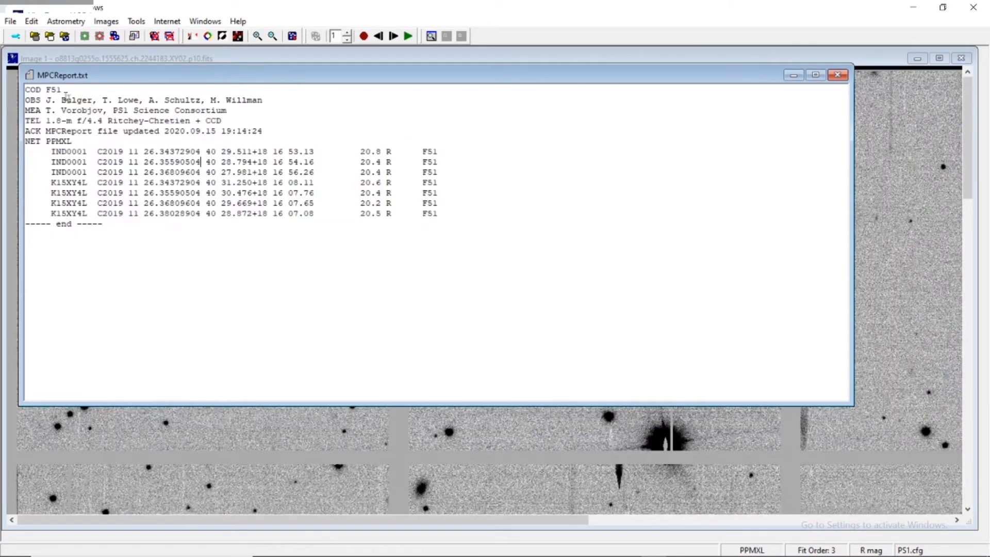
- Select the whole report again, from COD F51 through the end marker, copy it, and maximize the report window
left_click(27, 89)
left_click_drag(27, 89, 119, 223)
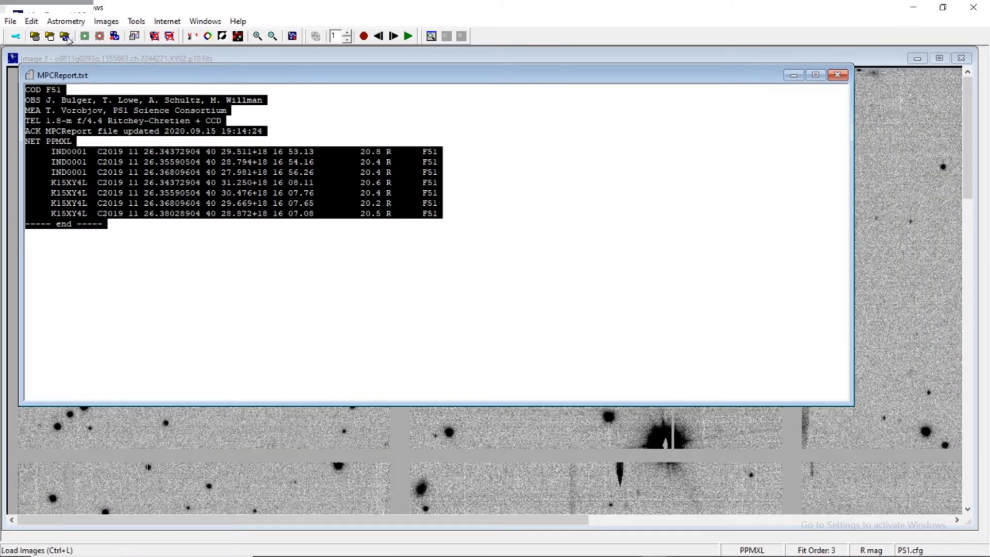
left_click(66, 21)
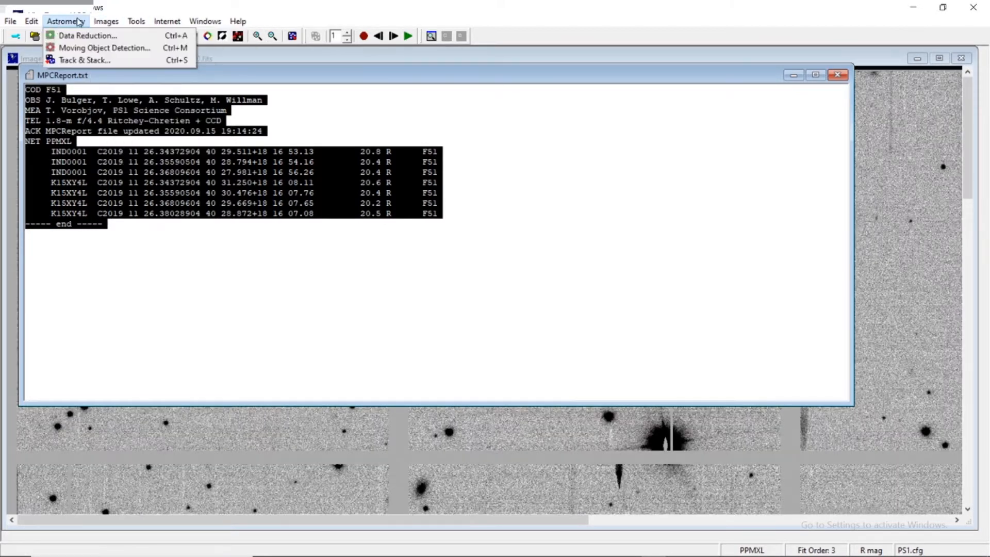
left_click(475, 129)
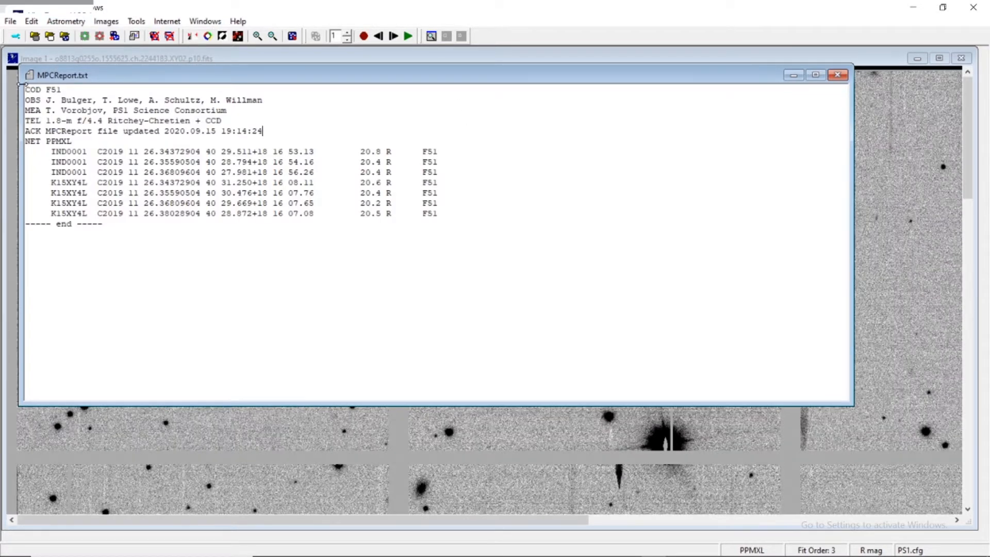
left_click_drag(26, 88, 106, 231)
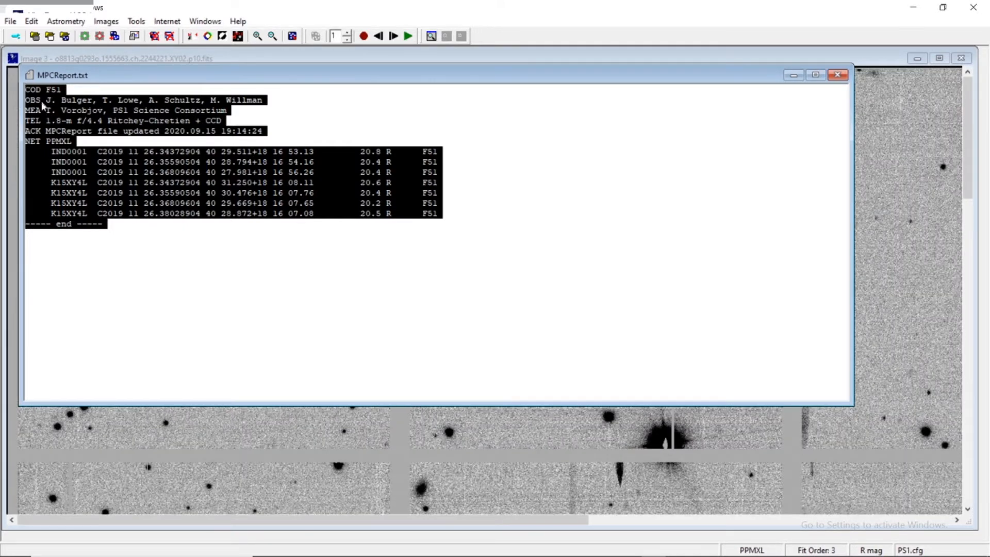
right_click(79, 192)
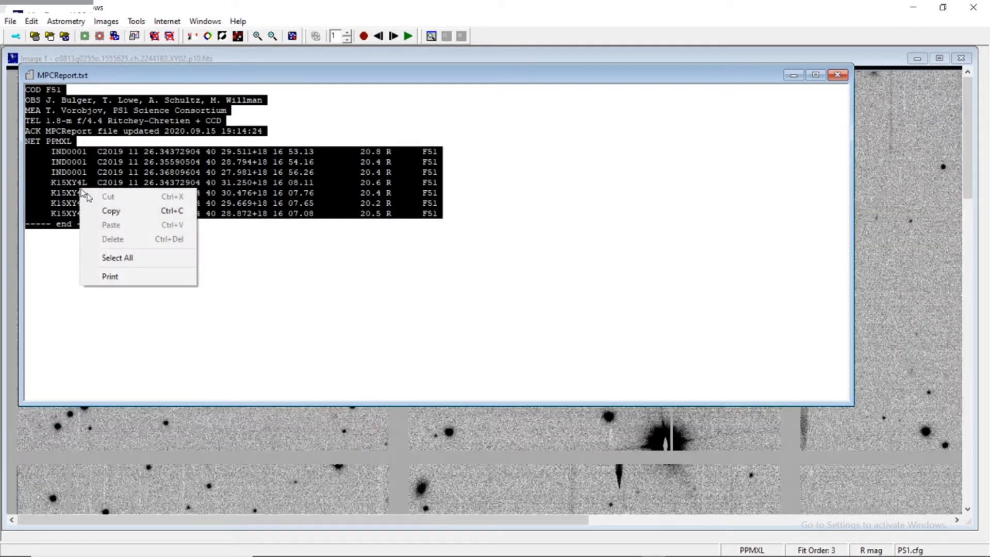
left_click(122, 207)
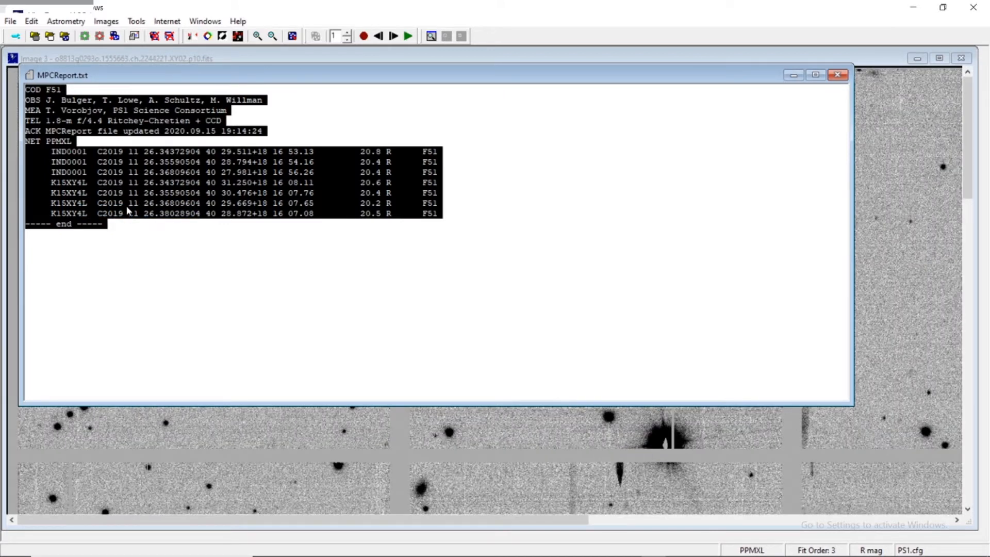
left_click(815, 76)
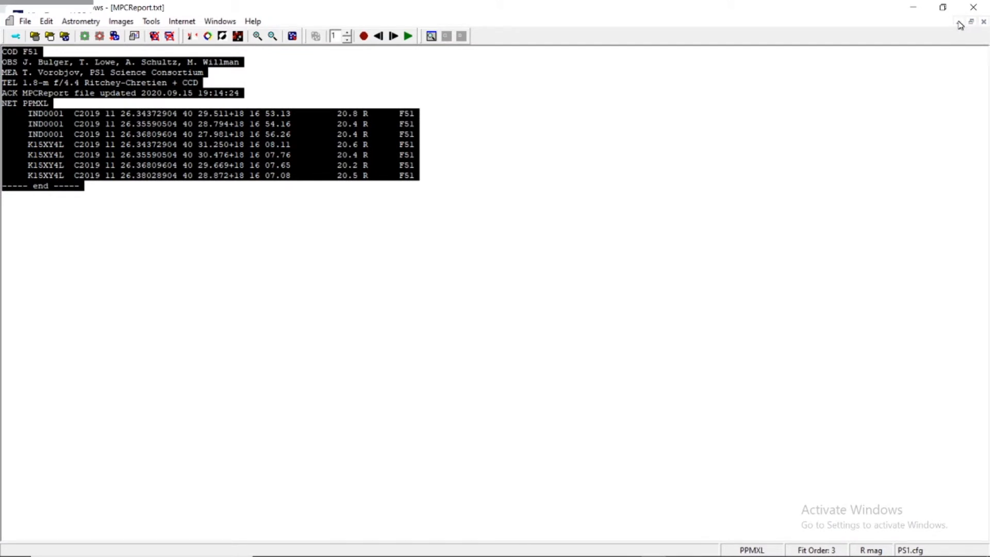
- Switch to the IASC team page in Chrome and choose image set ps1-20191126_2_XY02_p10 for the MPC report submission
mouse_move(543, 553)
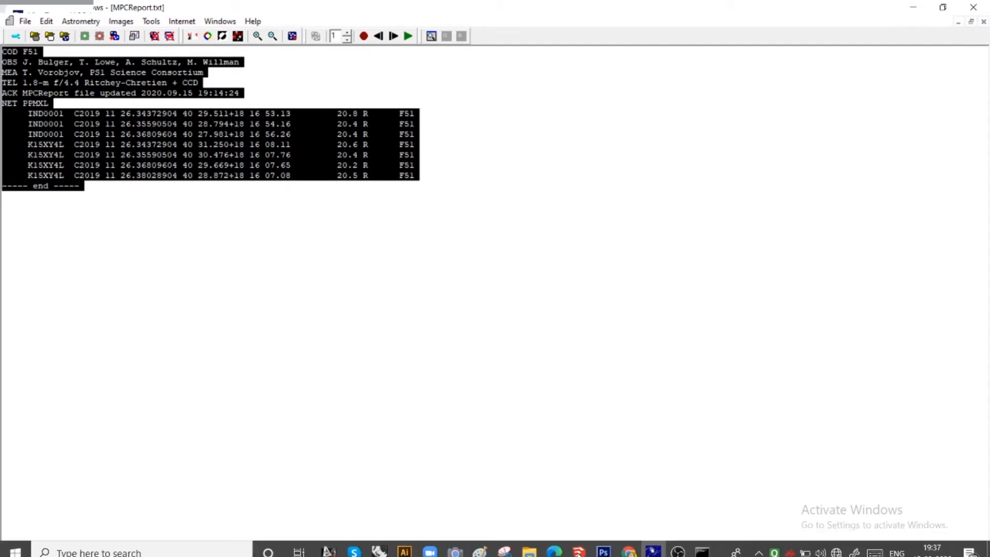
left_click(629, 551)
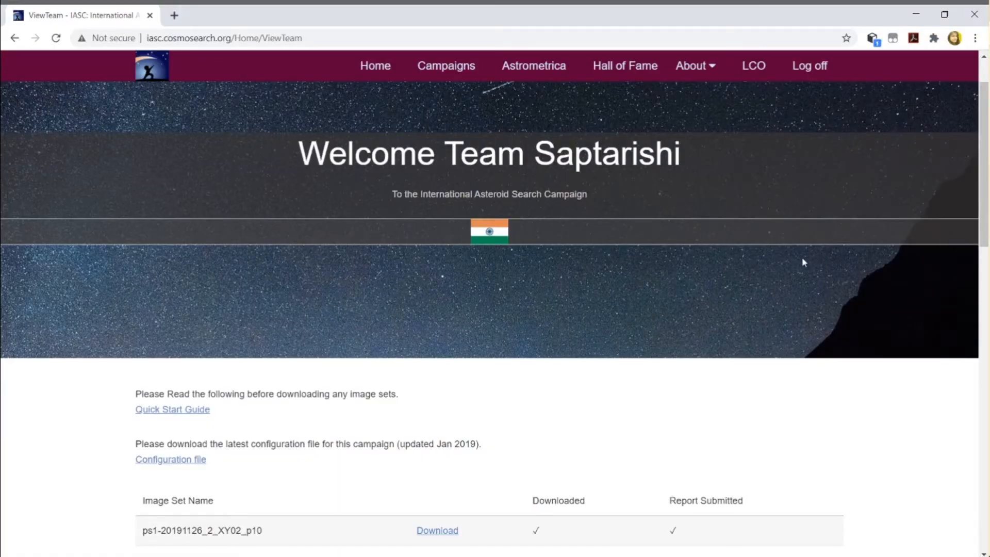
scroll(803, 283, "down", 4)
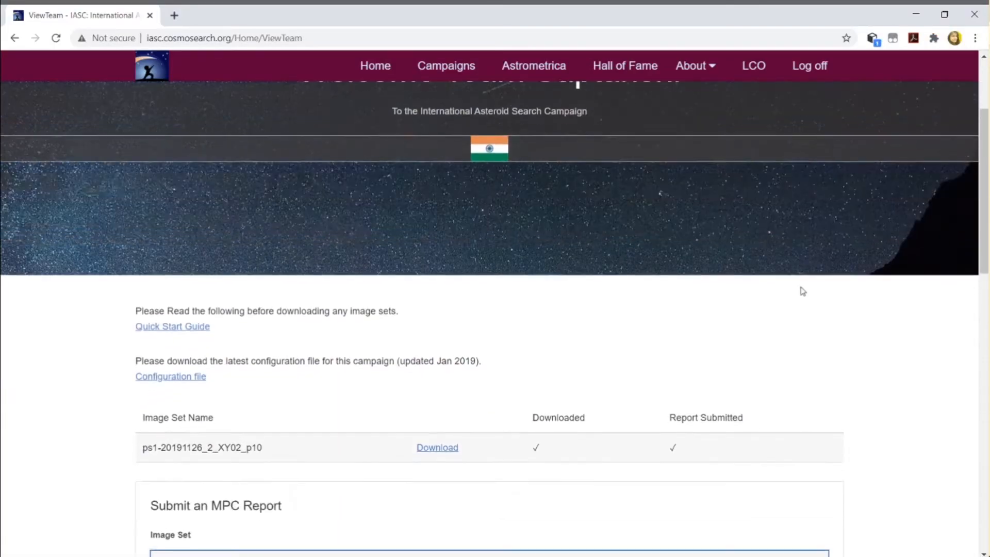
scroll(810, 293, "down", 2)
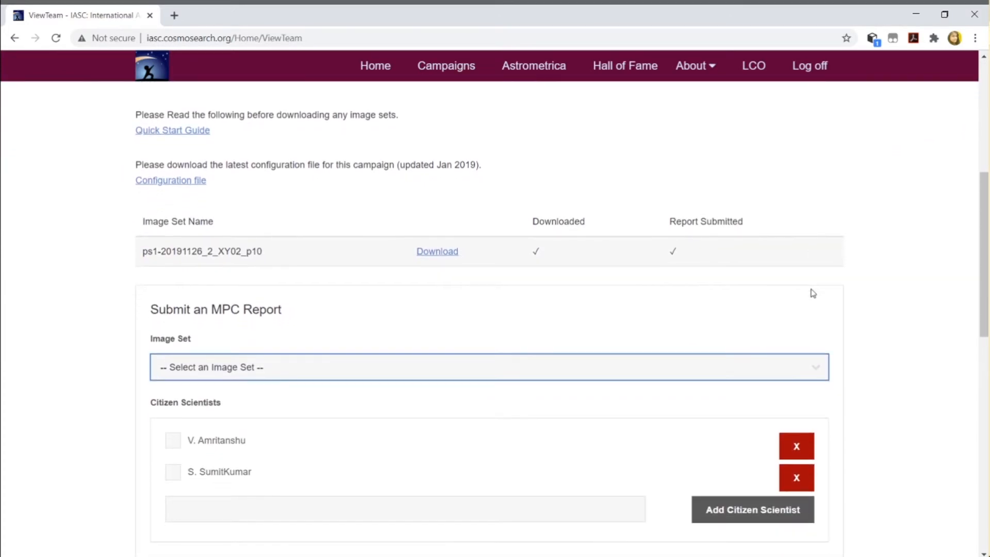
scroll(805, 292, "down", 1)
scroll(462, 316, "down", 1)
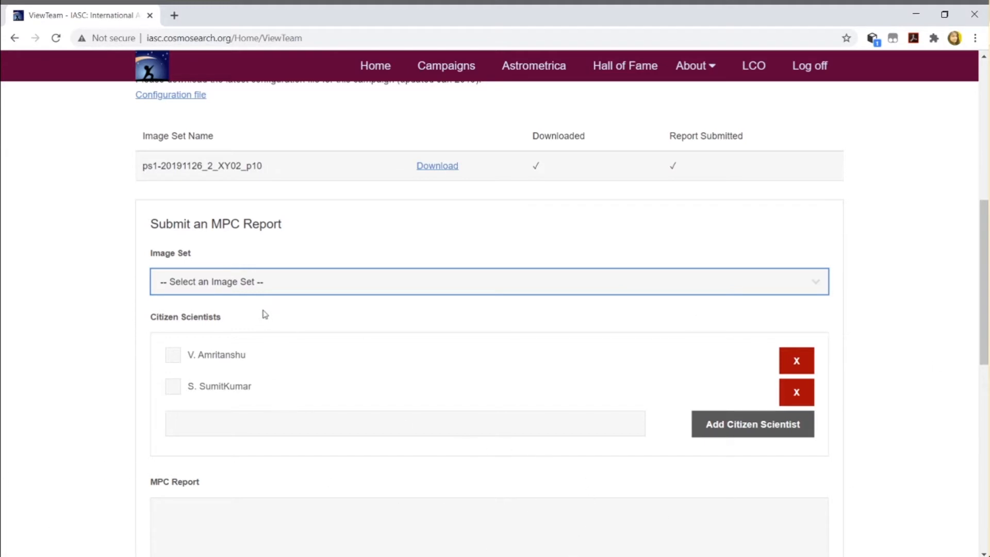
key("Down")
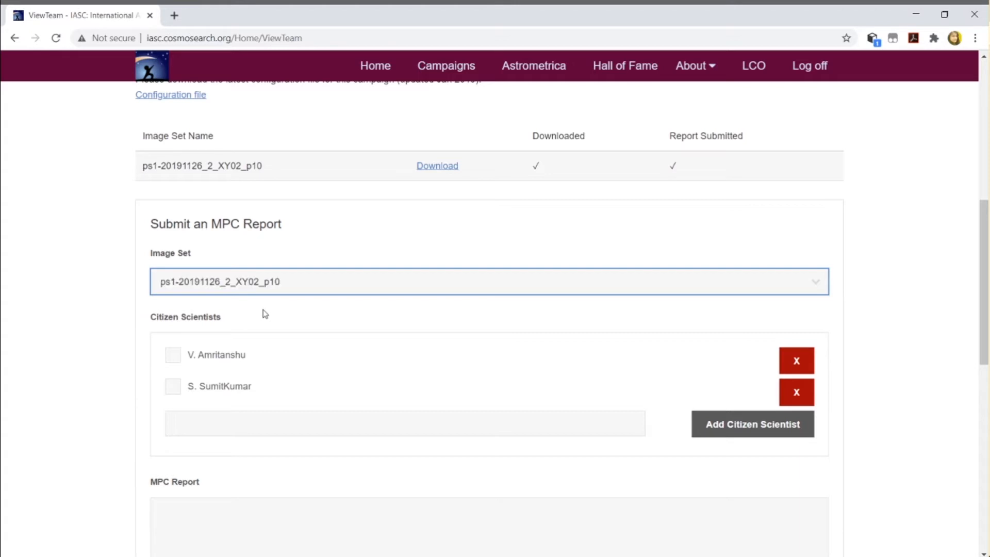
left_click(878, 236)
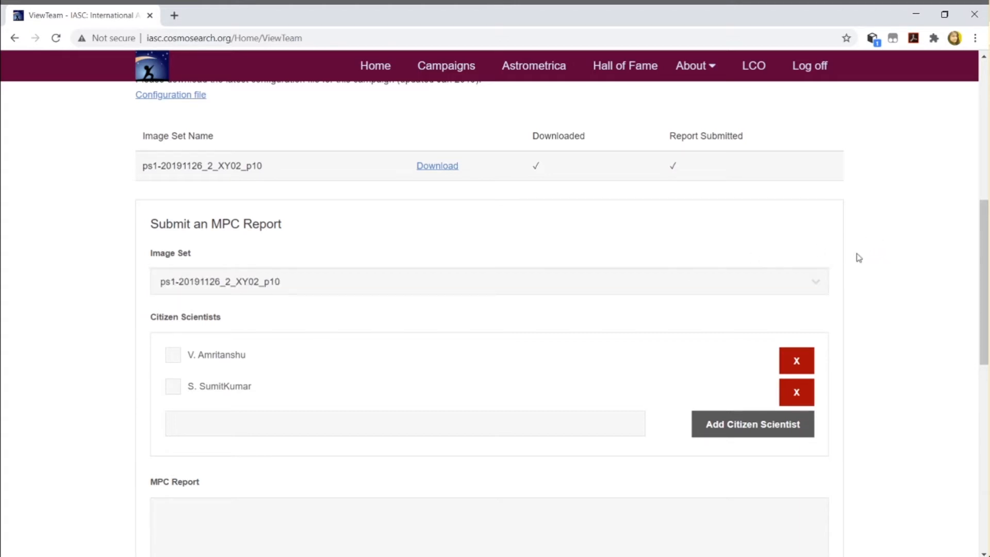
- Mark both listed citizen scientists as contributors to the MPC report
scroll(858, 258, "down", 1)
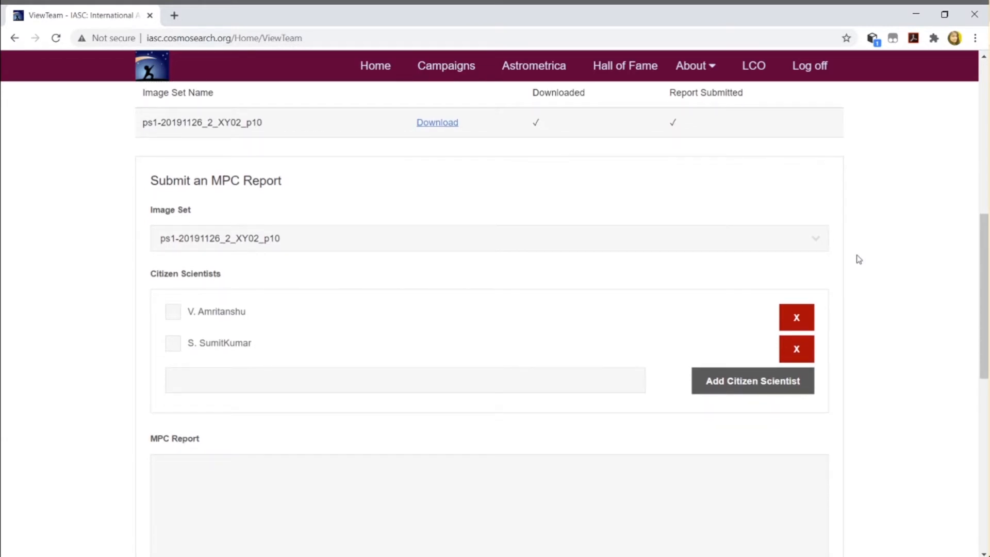
scroll(859, 266, "down", 1)
scroll(858, 266, "down", 3)
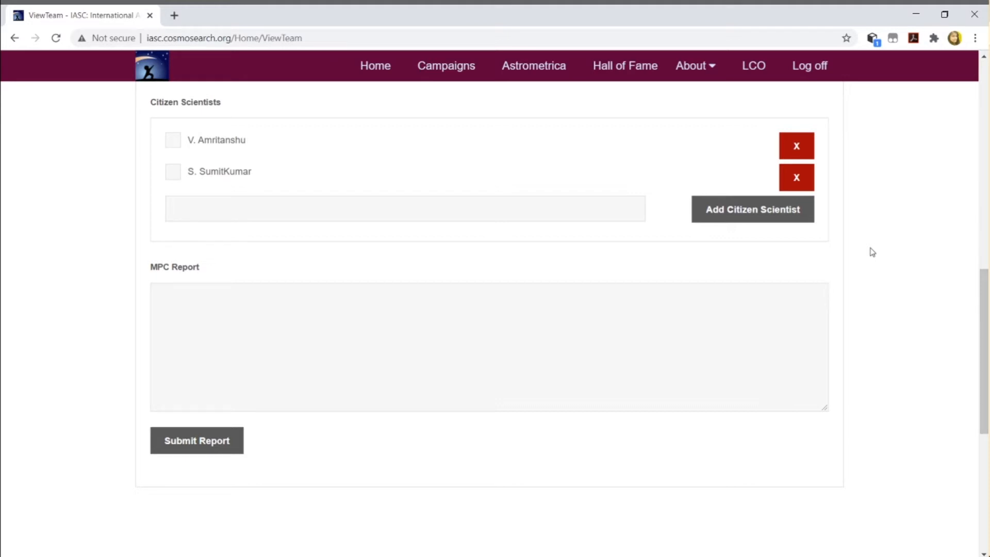
left_click(174, 151)
left_click(175, 174)
left_click(173, 147)
left_click(173, 147)
left_click(177, 146)
left_click(176, 173)
left_click(177, 140)
left_click(177, 175)
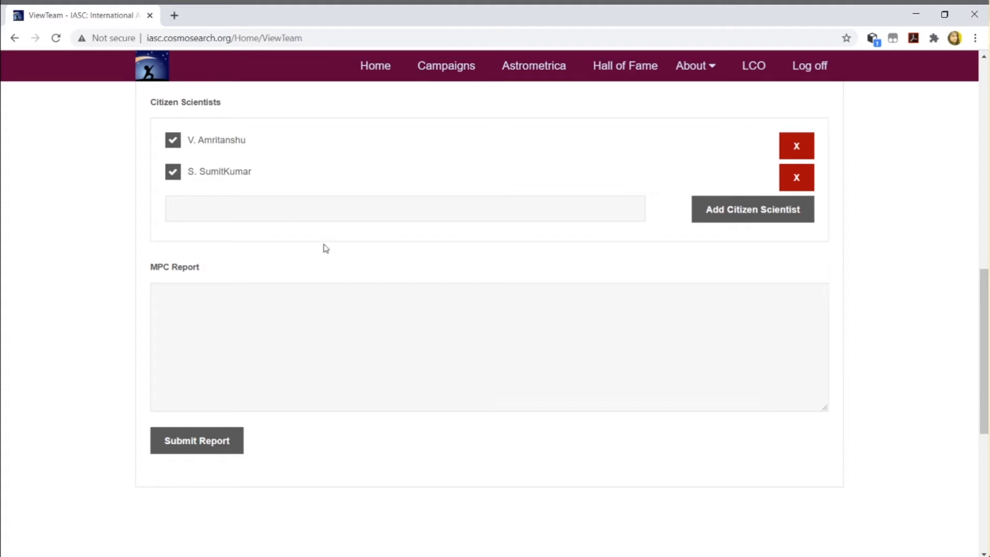
- Paste the copied report text into the MPC Report field and look over the pasted lines
scroll(338, 256, "down", 1)
scroll(335, 250, "down", 1)
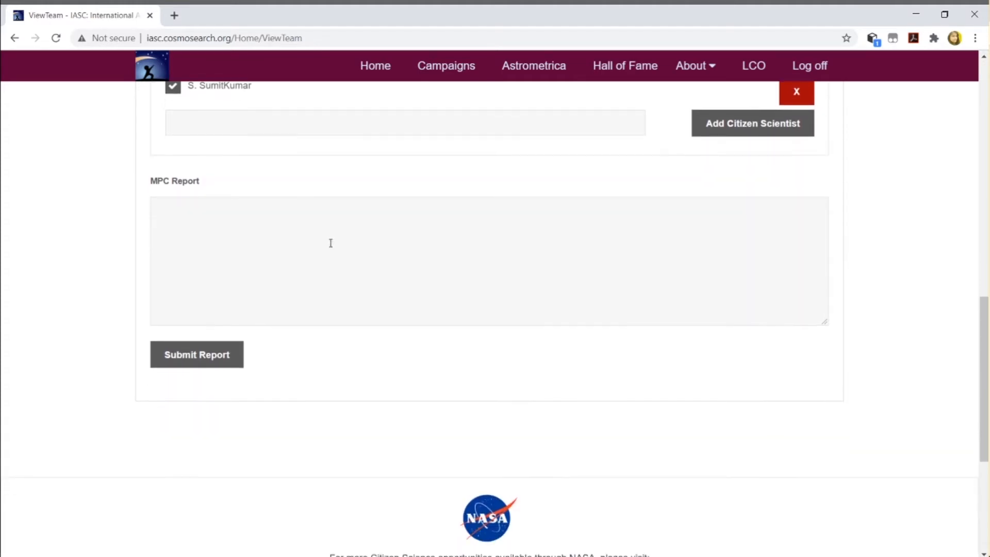
scroll(317, 227, "down", 1)
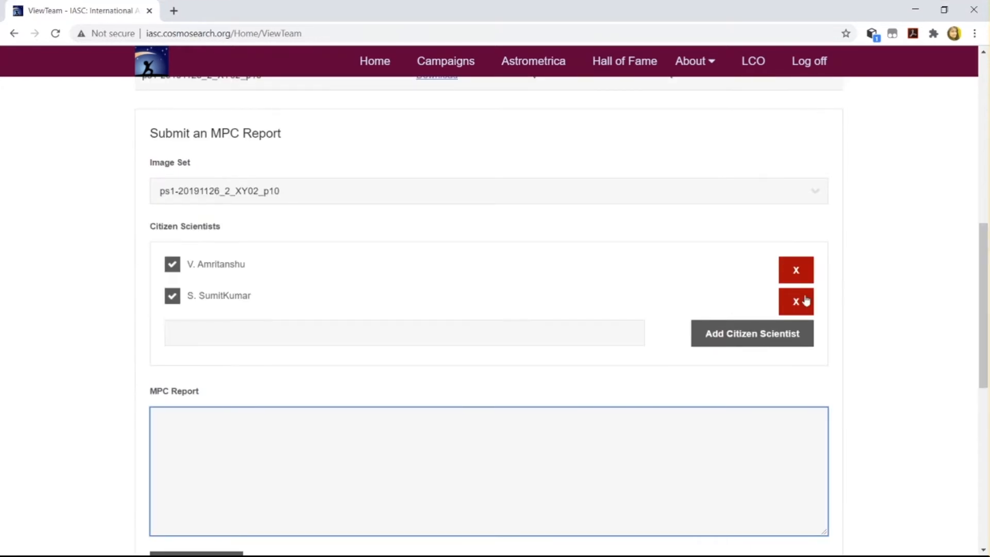
scroll(722, 315, "down", 2)
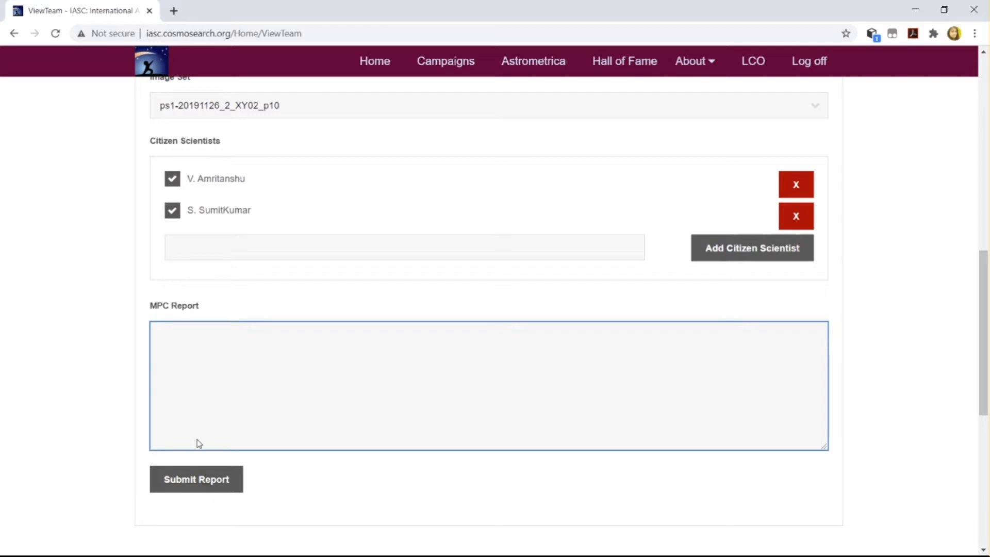
key("ctrl+v")
scroll(298, 380, "up", 5)
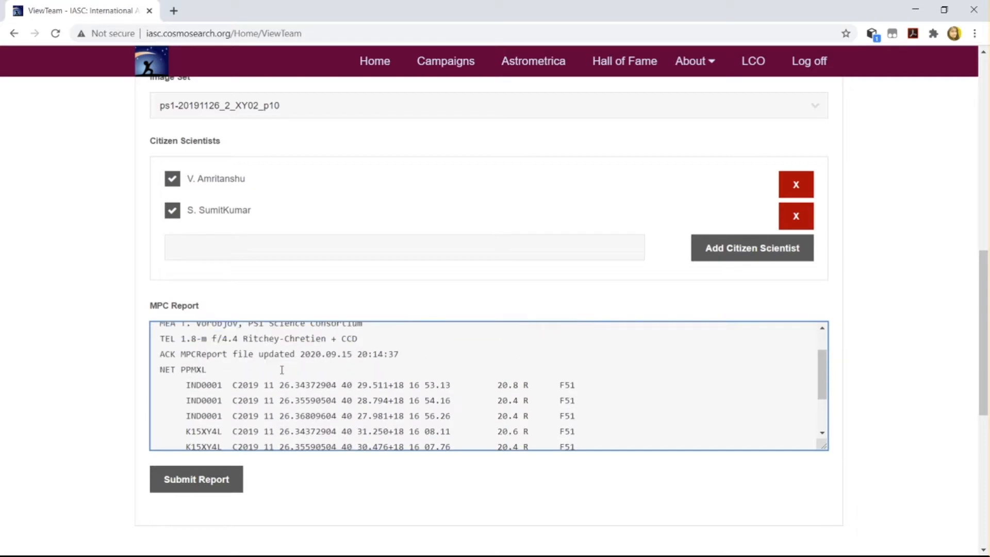
scroll(282, 369, "down", 1)
scroll(278, 372, "up", 1)
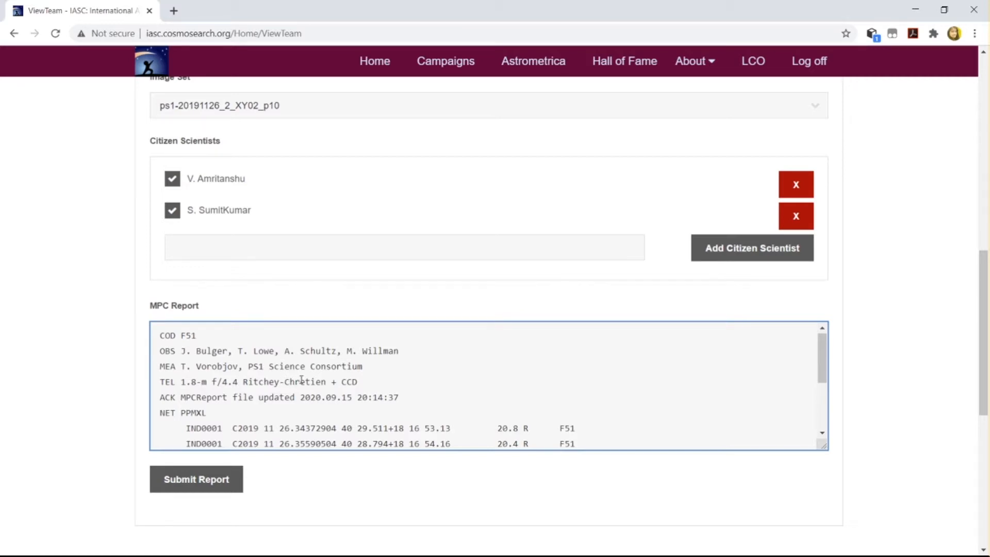
- Review the header lines of the pasted report, from the COD line through the ACK line
left_click(204, 334)
left_click_drag(161, 336, 412, 388)
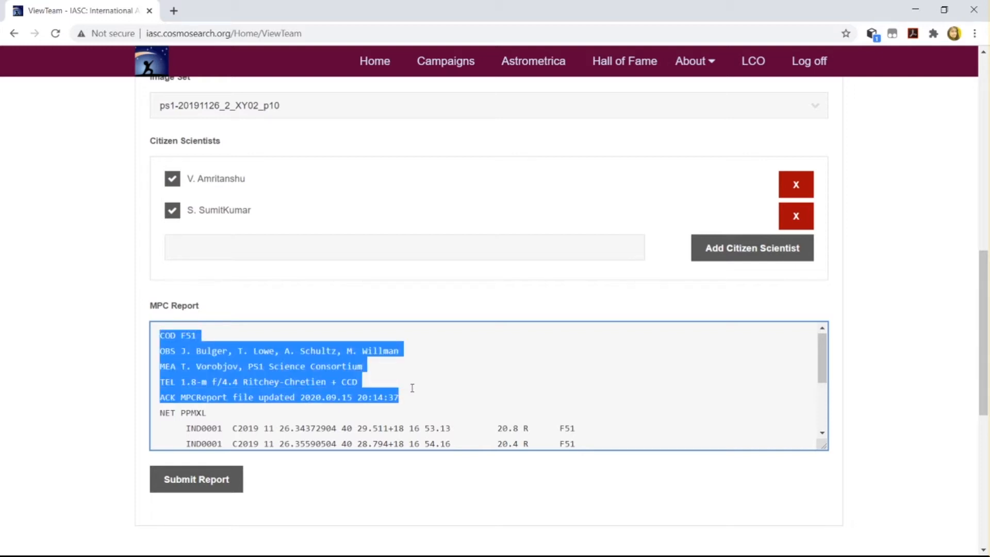
left_click(449, 381)
left_click_drag(161, 333, 413, 393)
left_click(406, 369)
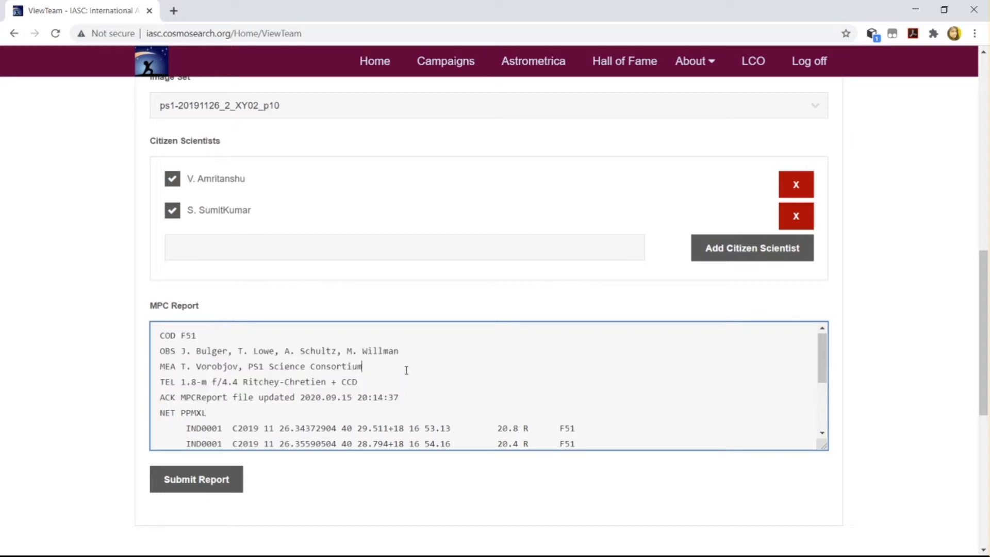
double_click(251, 368)
left_click(343, 370)
scroll(387, 378, "down", 2)
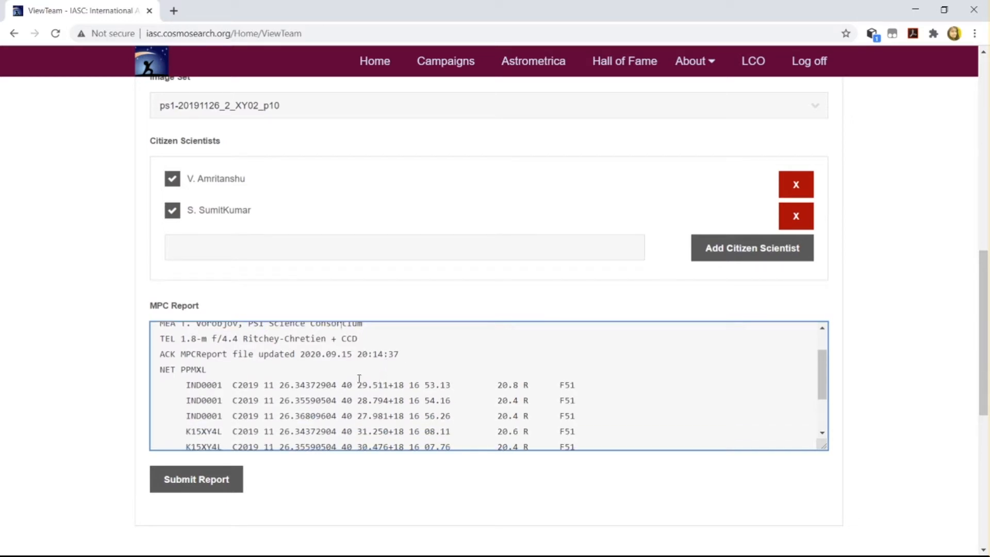
- Check the update date and time in the pasted report's ACK line
left_click_drag(160, 354, 422, 350)
left_click(352, 355)
left_click_drag(352, 355, 300, 355)
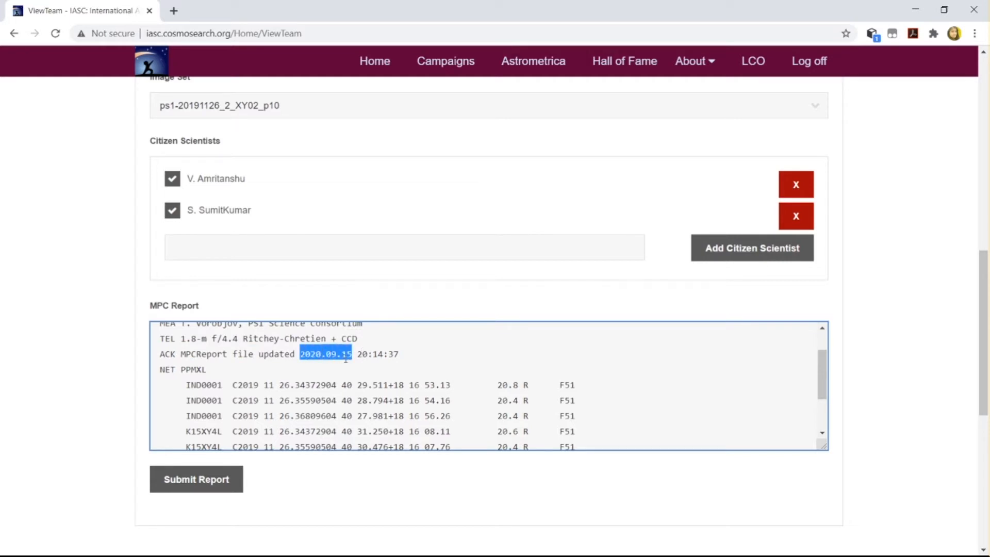
left_click_drag(401, 354, 357, 355)
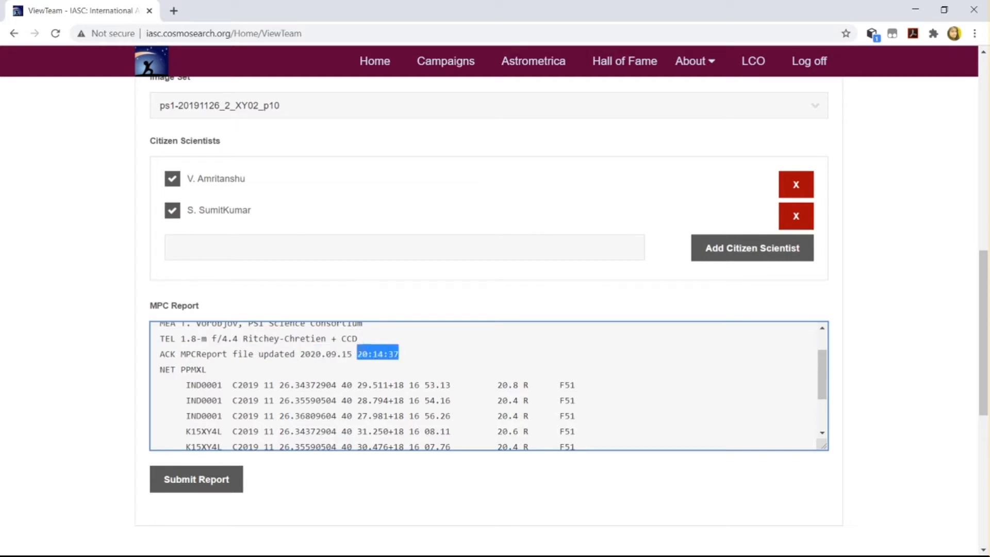
left_click(452, 356)
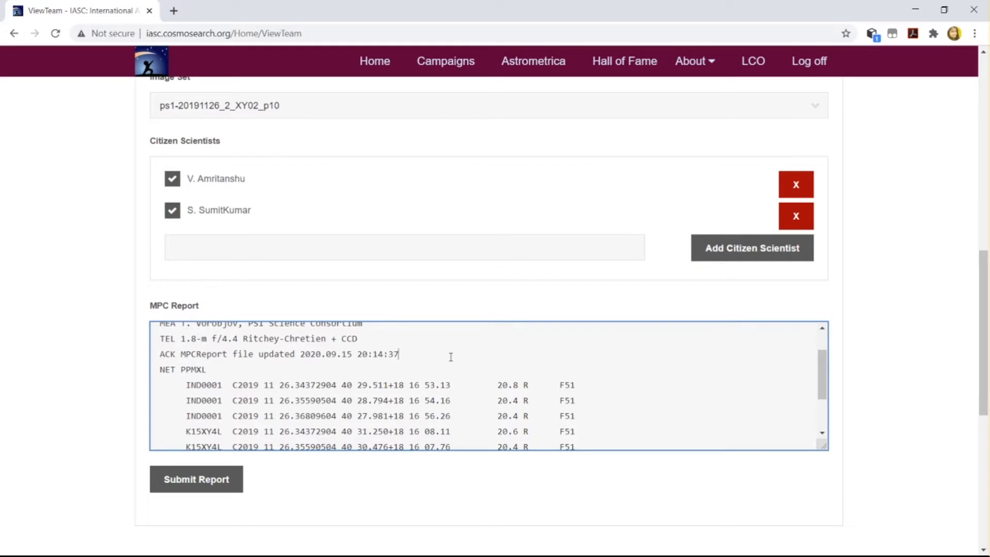
scroll(444, 389, "up", 2)
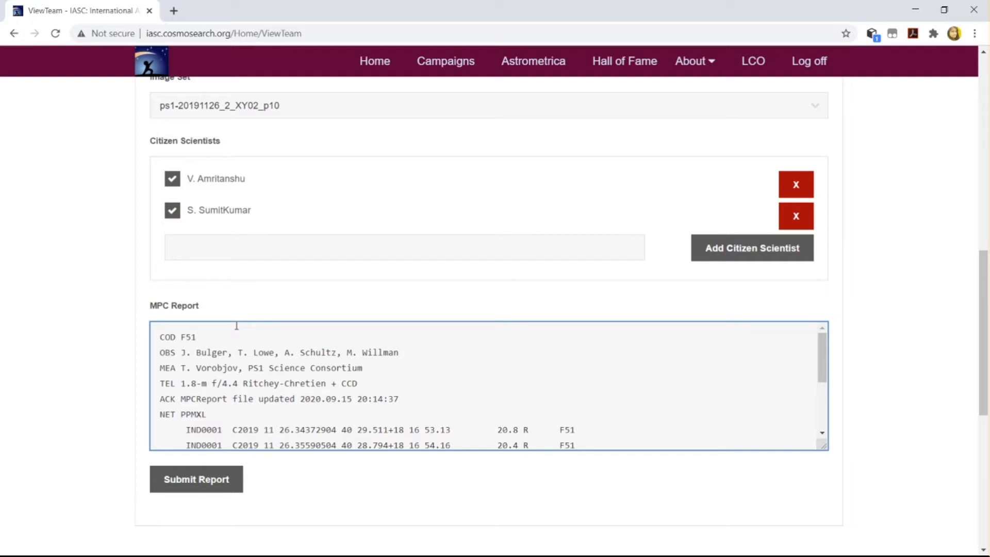
- Delete the text of the COD F51 line at the start of the pasted MPC report
key("BackSpace")
key("BackSpace")
key("BackSpace")
key("BackSpace")
key("BackSpace")
key("BackSpace")
scroll(5, 250, "up", 5)
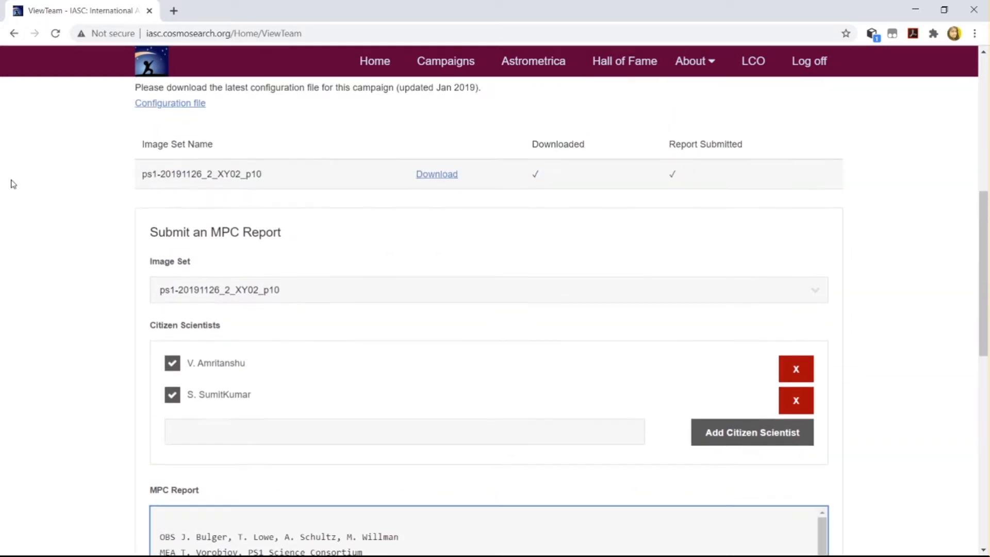
- Try to submit the MPC report without its COD line and read the site's response
scroll(43, 196, "down", 7)
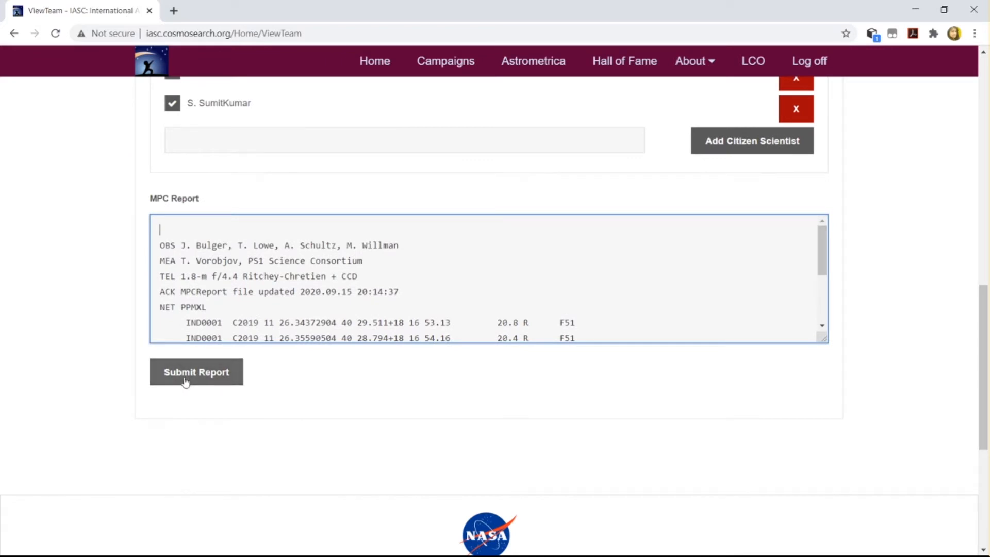
left_click(186, 382)
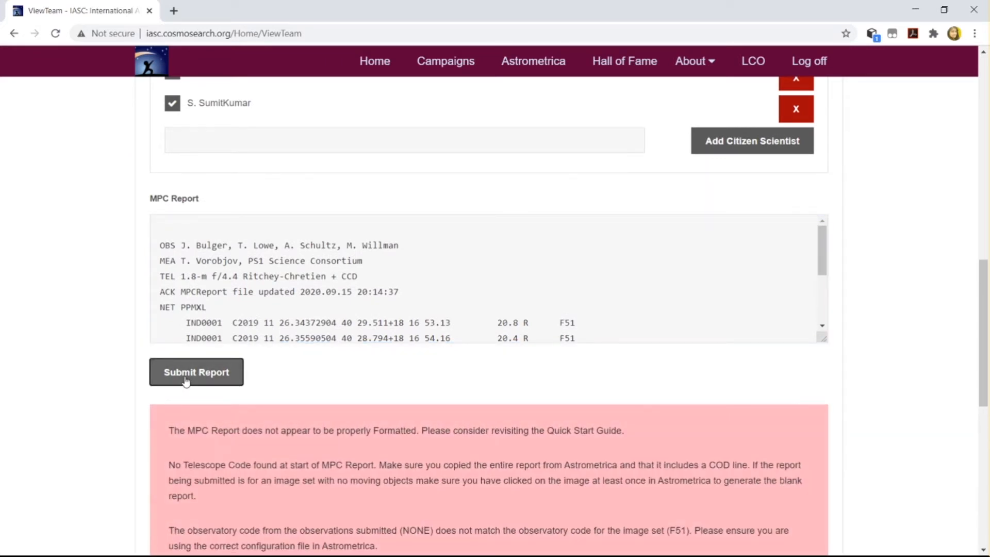
scroll(359, 356, "down", 1)
scroll(358, 356, "down", 1)
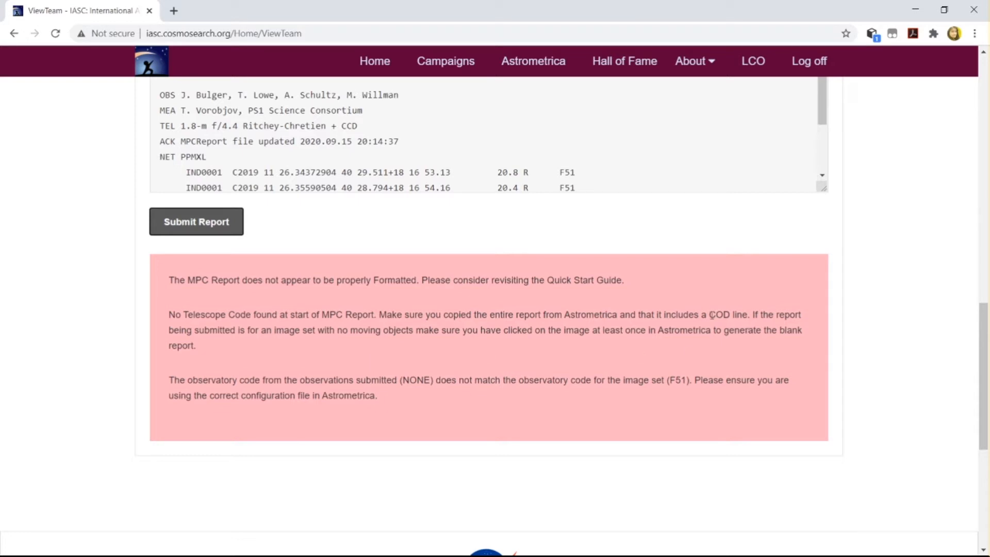
- Enter COD F51 on the empty first line of the MPC report
scroll(654, 320, "up", 1)
scroll(654, 321, "up", 1)
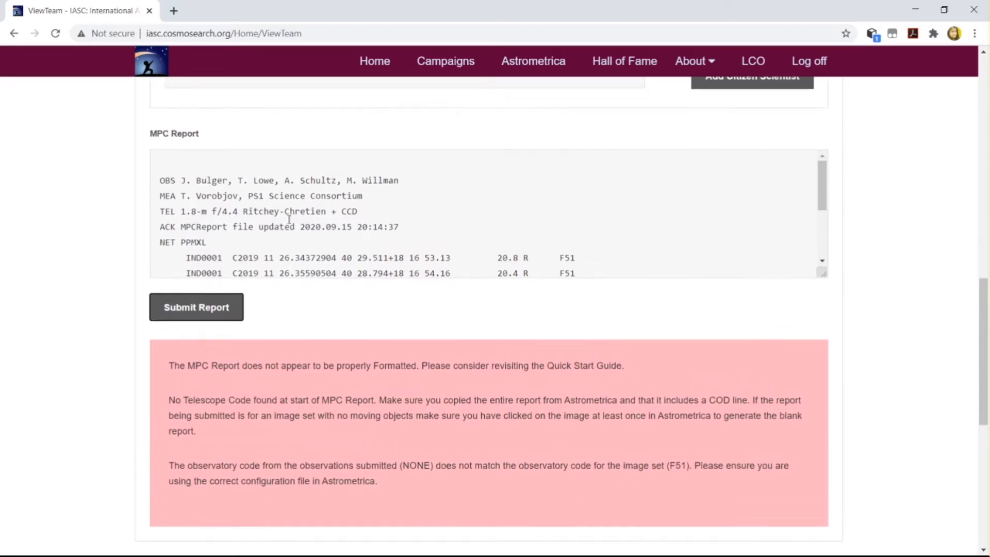
left_click(168, 165)
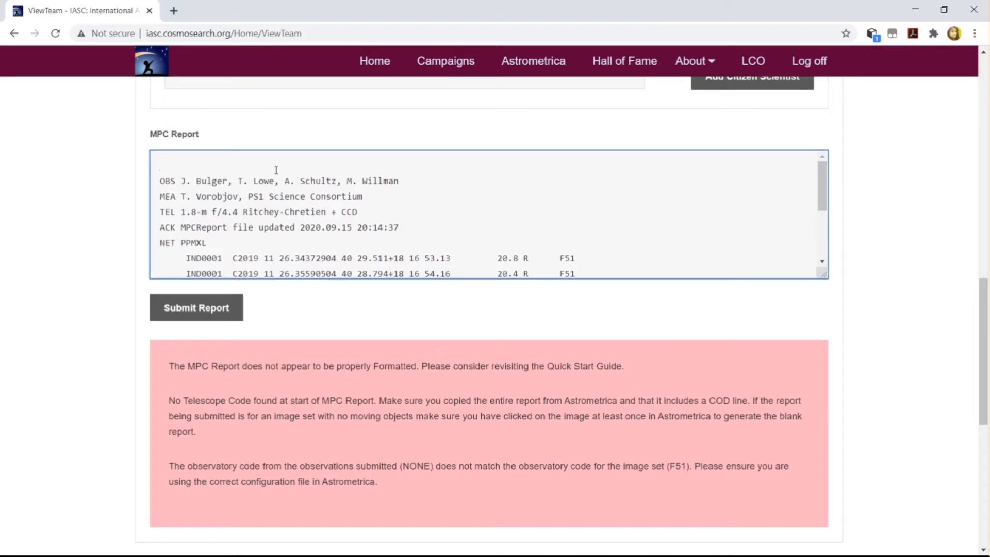
type("COD F51")
scroll(310, 191, "down", 1)
- Look over the completed form and submit the MPC report for ps1-20191126_2_XY02_p10
scroll(307, 193, "up", 5)
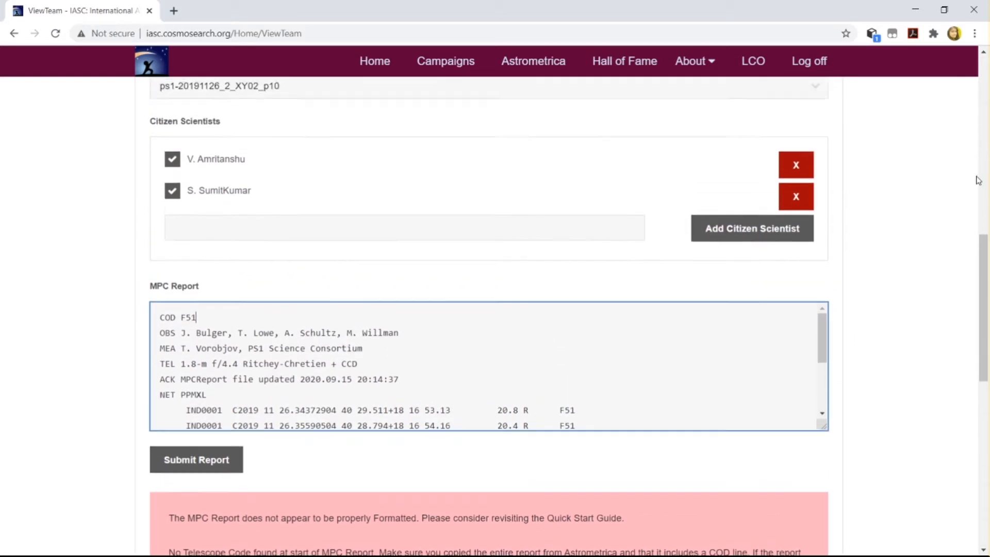
scroll(945, 227, "down", 2)
scroll(411, 344, "down", 1)
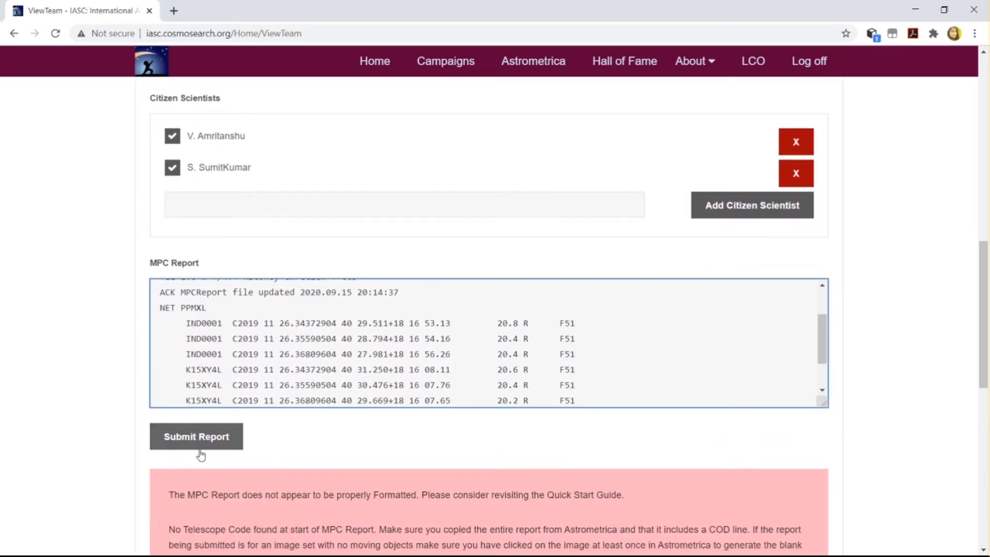
scroll(217, 436, "up", 1)
scroll(254, 361, "up", 1)
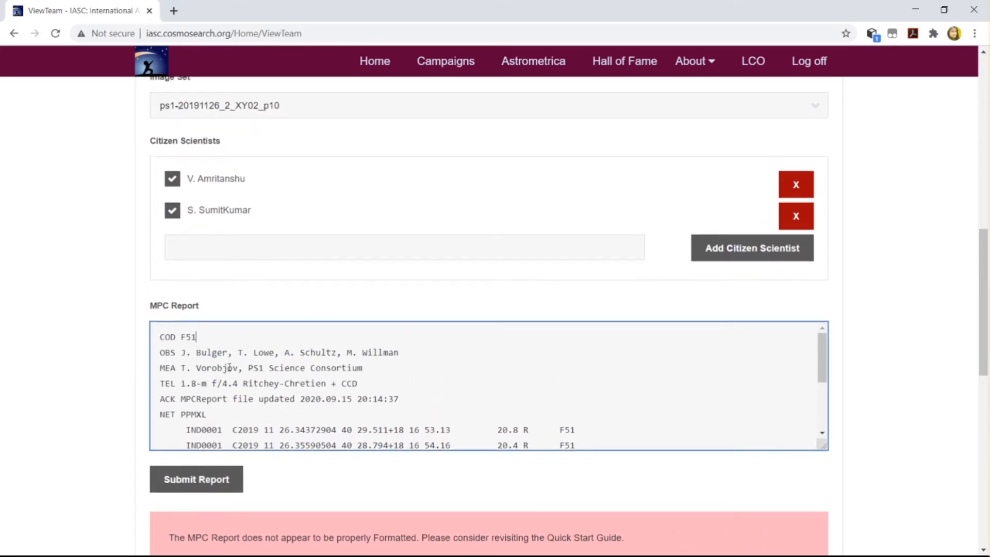
left_click(194, 483)
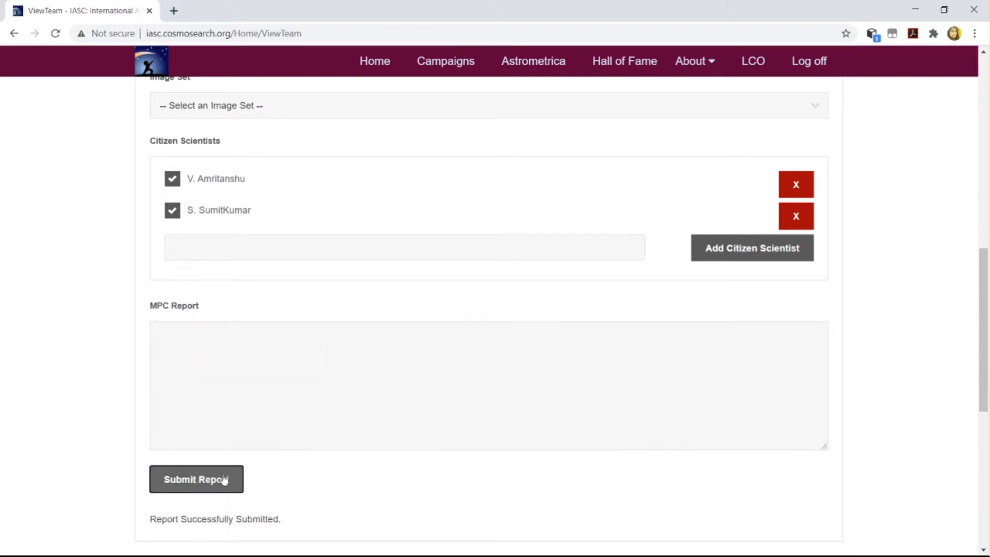
- Check the submission message below the form and the Report Submitted mark for ps1-20191126_2_XY02_p10
scroll(268, 416, "down", 2)
scroll(268, 415, "down", 1)
left_click_drag(287, 372, 121, 387)
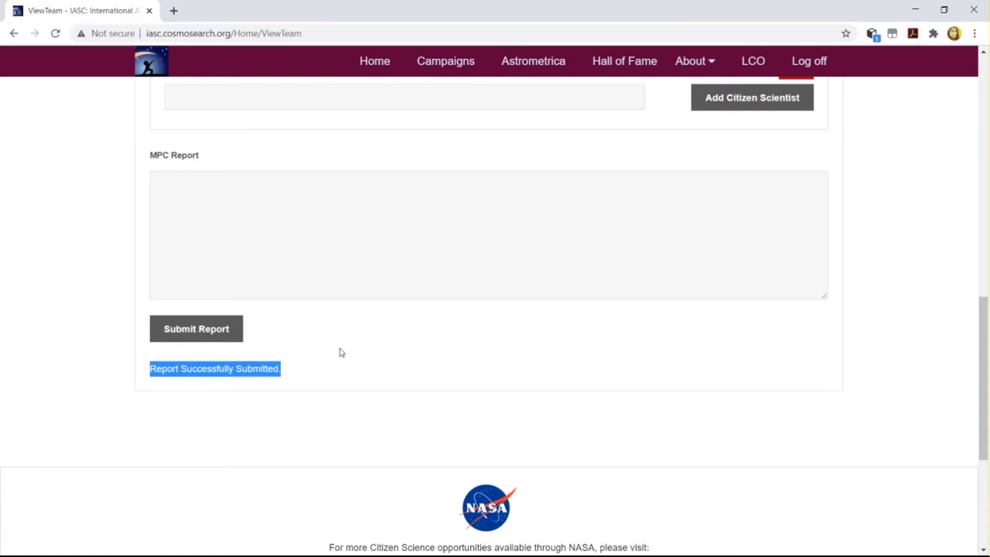
scroll(345, 349, "up", 1)
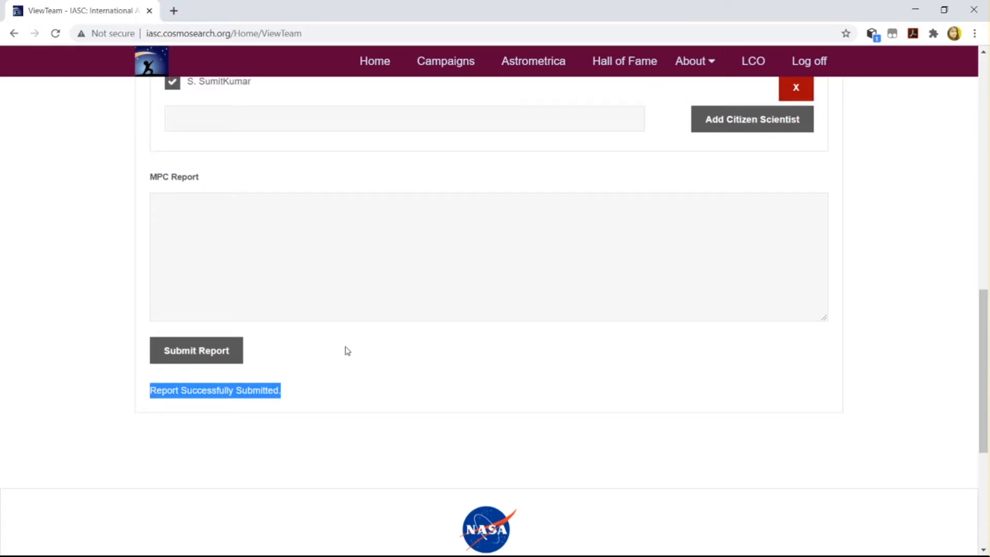
scroll(347, 351, "up", 8)
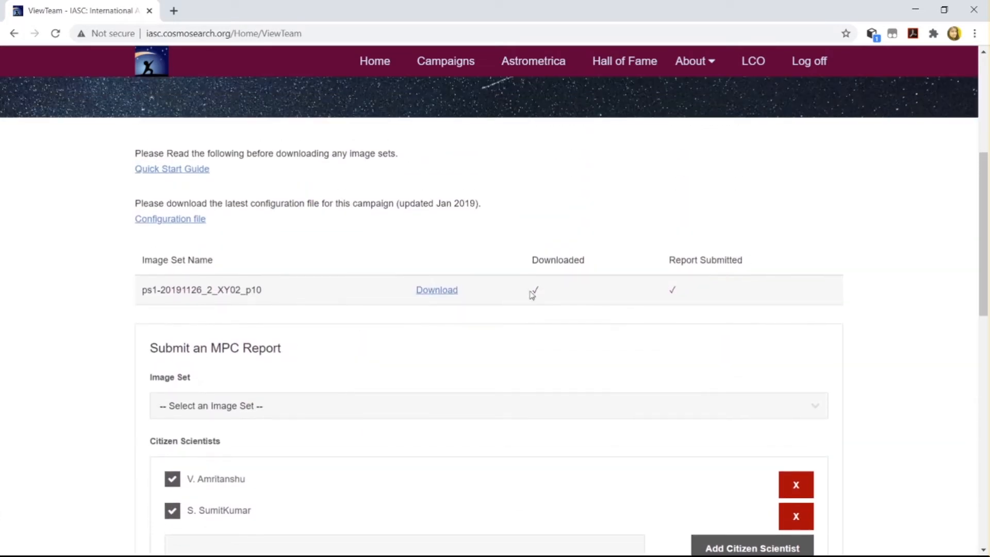
left_click_drag(677, 291, 664, 291)
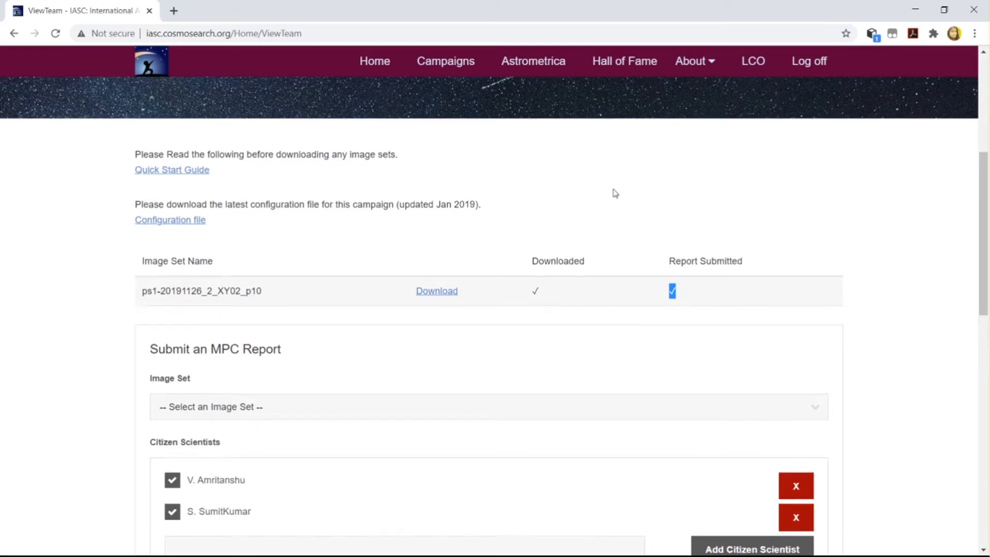
- Examine the Downloaded and Report Submitted columns in the image set table
scroll(622, 219, "up", 5)
scroll(621, 227, "down", 3)
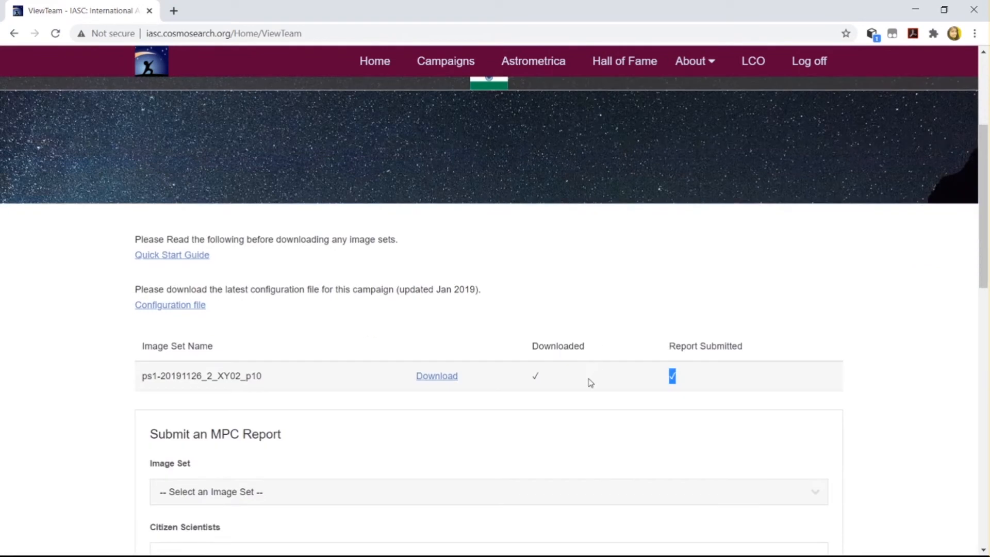
left_click(512, 383)
scroll(614, 378, "down", 1)
scroll(625, 386, "down", 1)
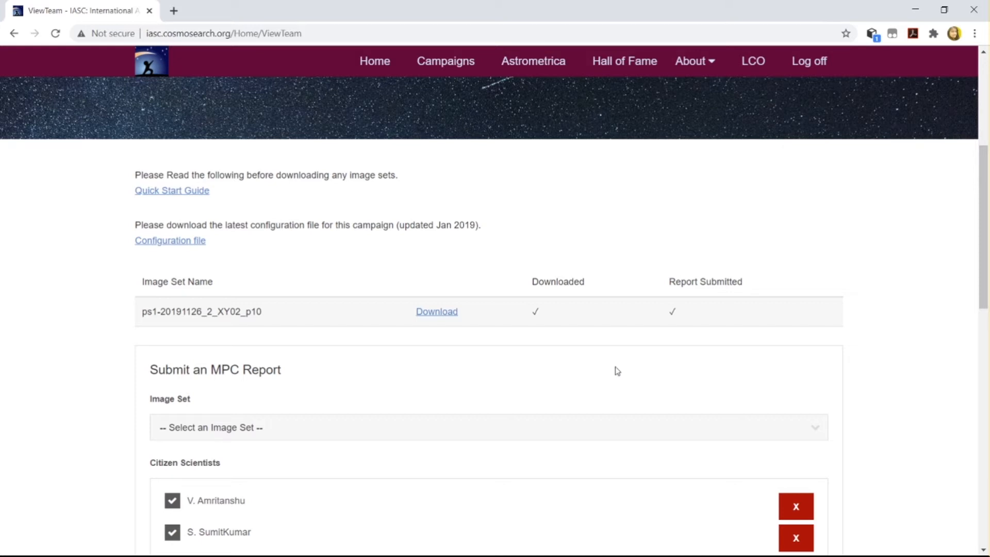
scroll(584, 351, "down", 3)
scroll(585, 341, "down", 2)
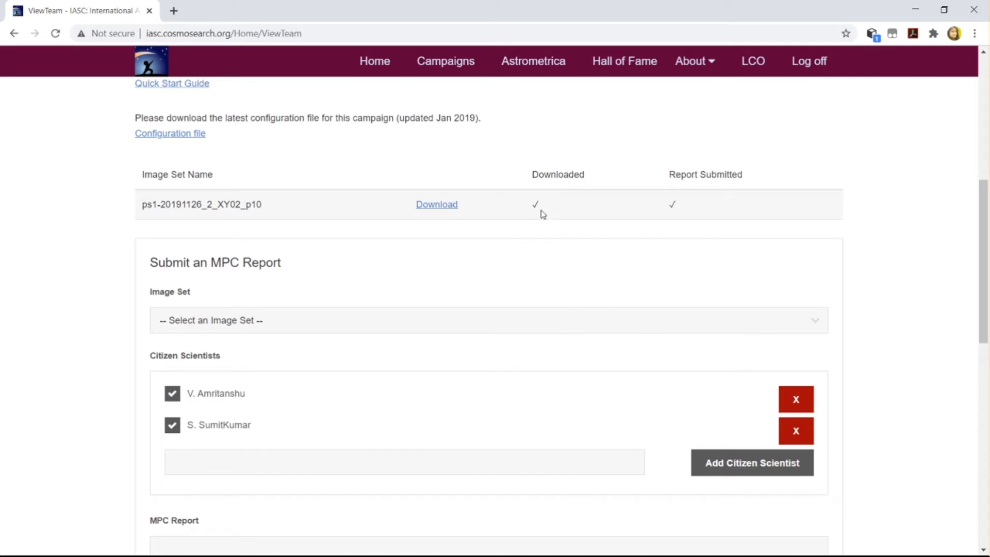
left_click_drag(545, 209, 533, 216)
left_click_drag(684, 210, 657, 210)
left_click(712, 214)
- View the Image Set choices in the cleared submission form without selecting one
scroll(704, 227, "down", 2)
scroll(695, 279, "down", 2)
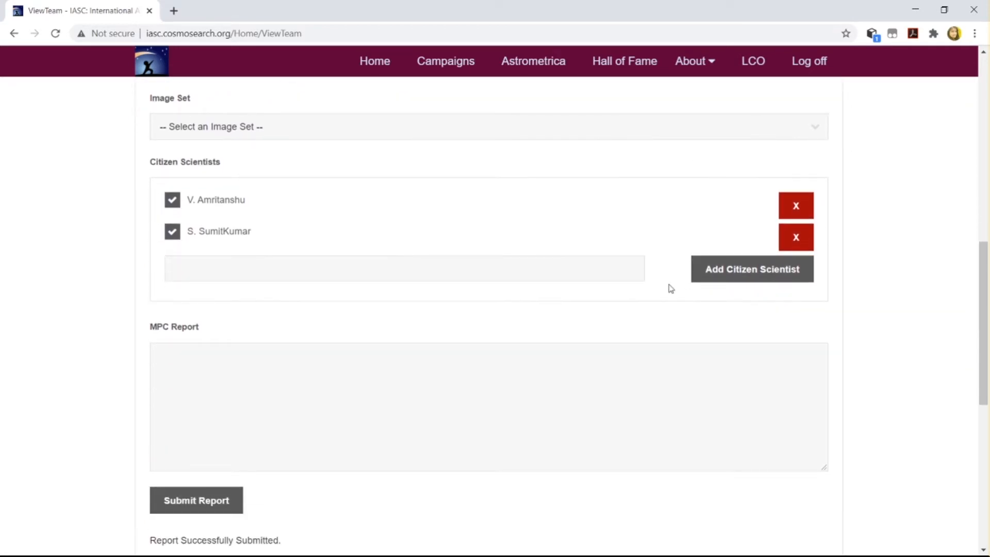
scroll(644, 296, "up", 3)
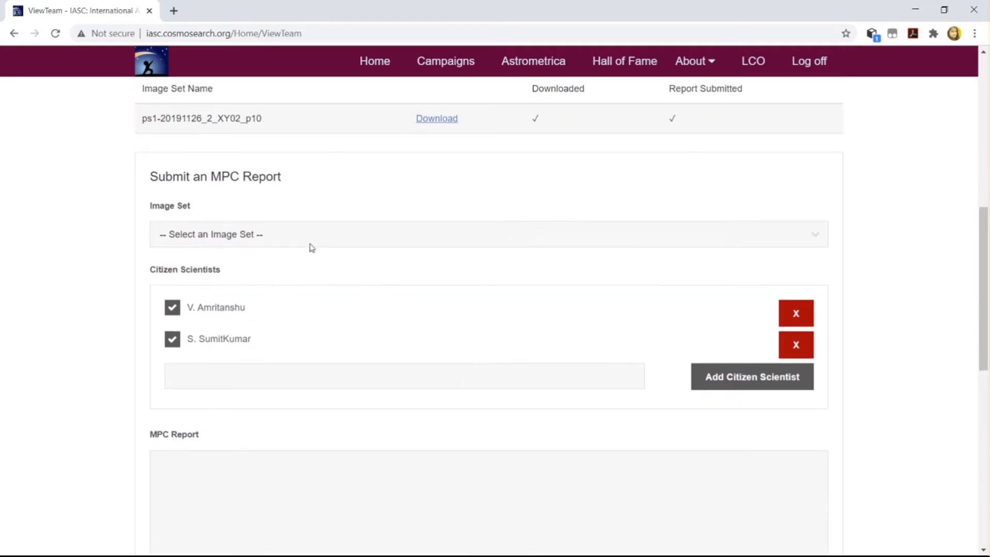
left_click(311, 245)
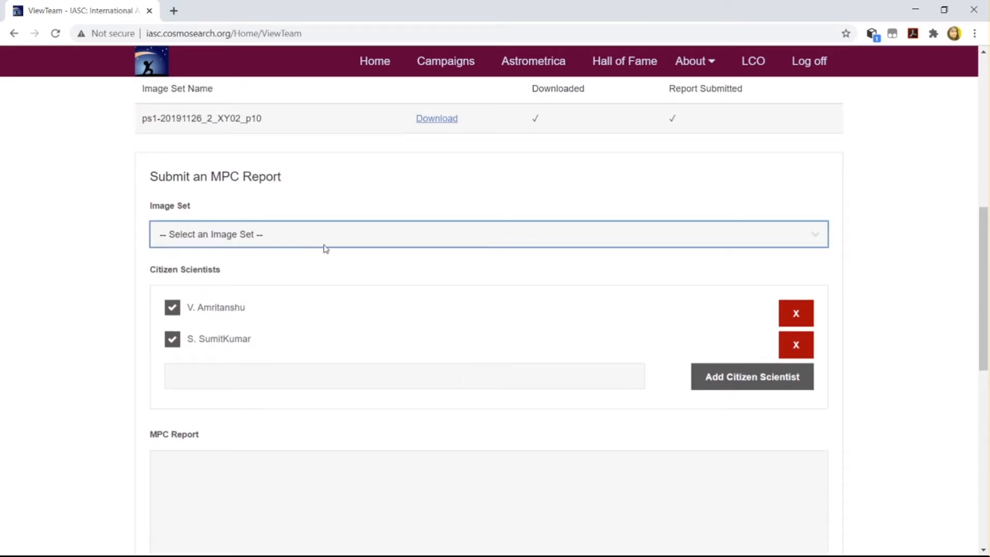
left_click(906, 222)
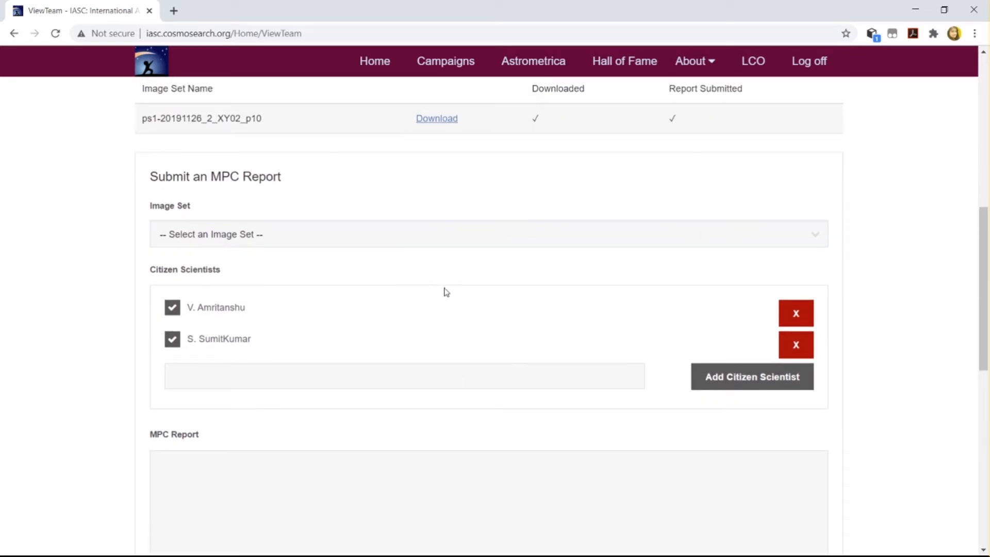
left_click(478, 238)
left_click(878, 216)
- Review the submission page from the image set table through the citizen scientists list to the MPC Report field
scroll(869, 243, "up", 3)
scroll(876, 253, "down", 3)
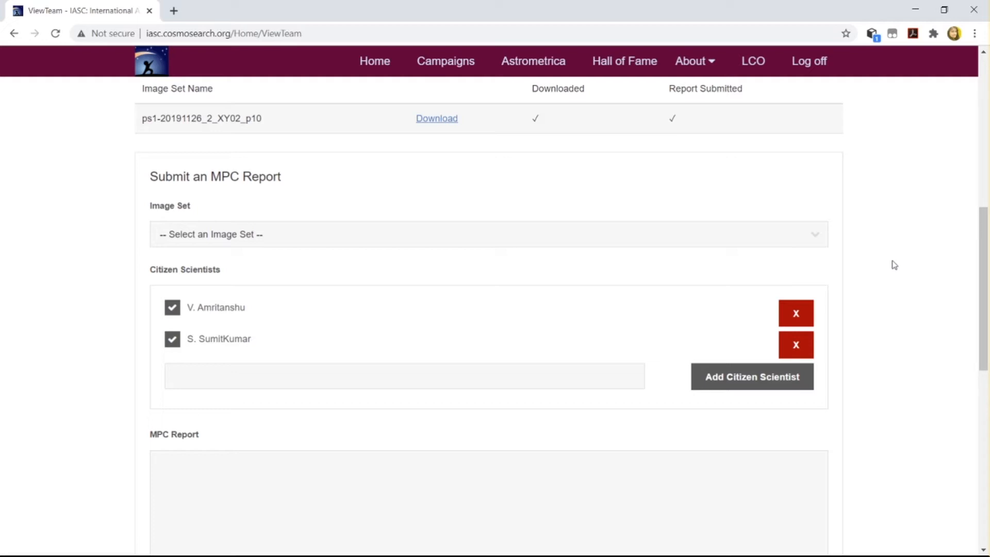
scroll(773, 305, "down", 2)
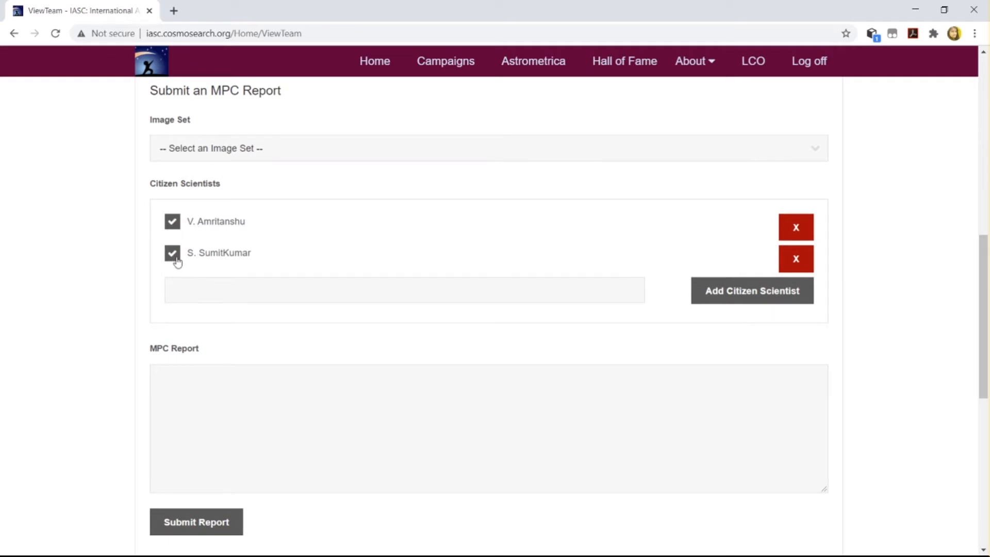
scroll(261, 388, "down", 1)
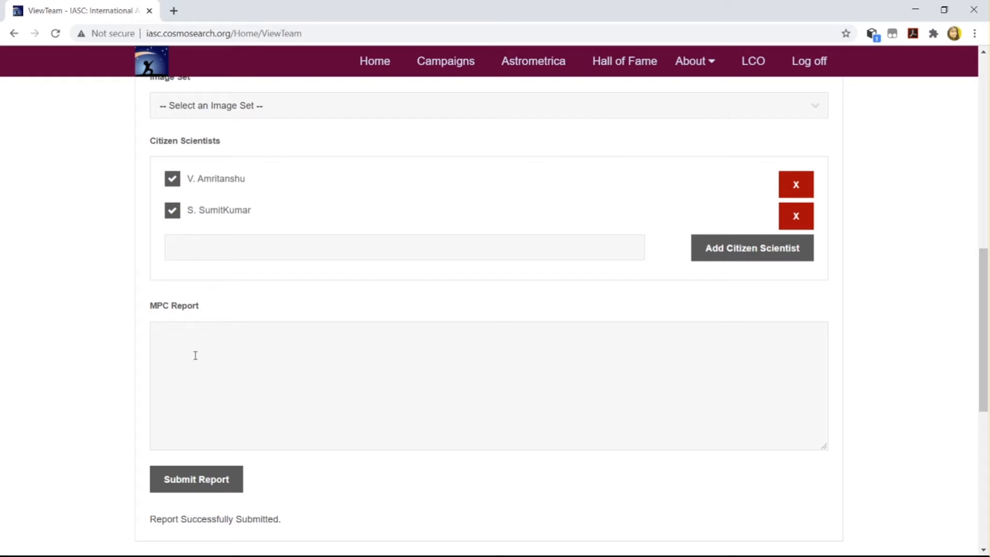
scroll(195, 353, "up", 3)
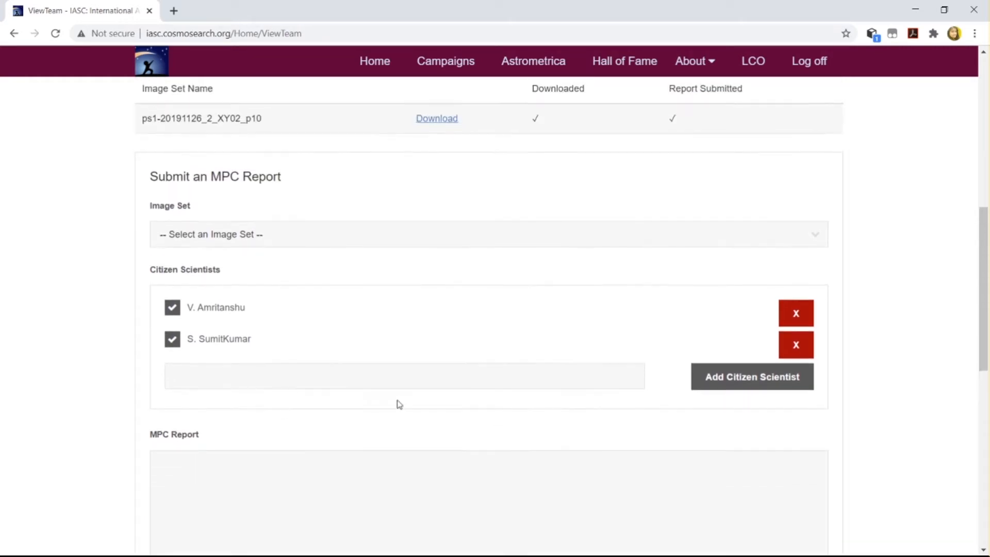
scroll(482, 376, "up", 1)
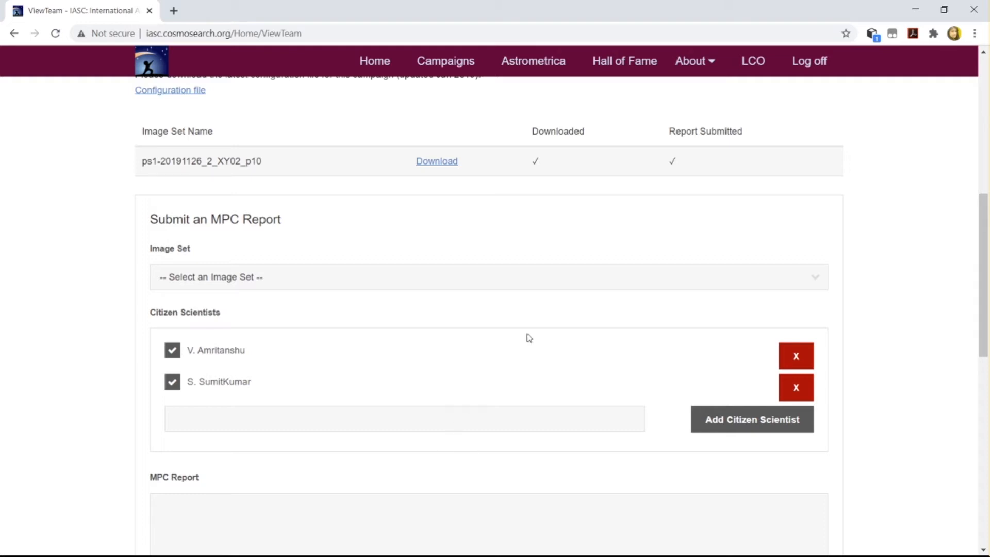
scroll(601, 385, "down", 2)
scroll(601, 384, "down", 3)
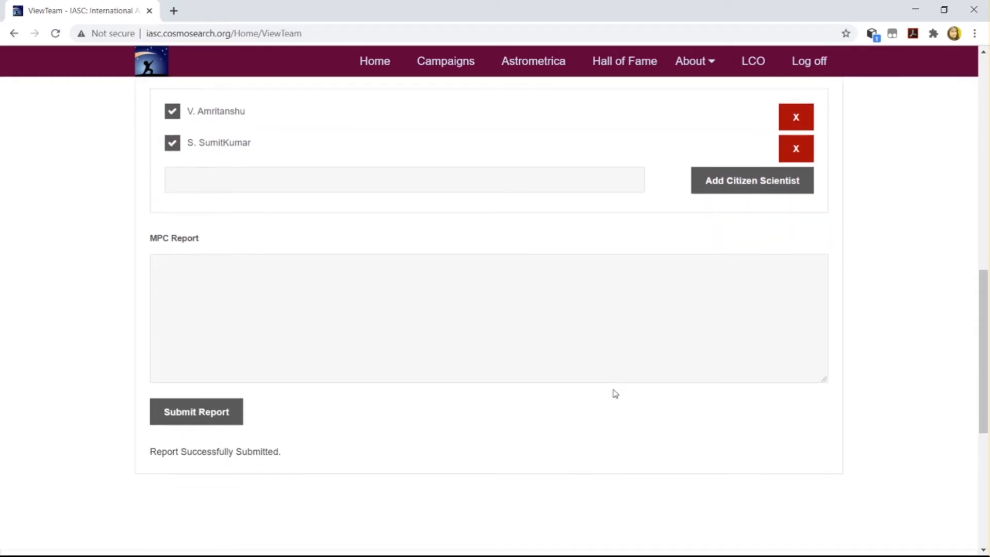
scroll(607, 396, "up", 5)
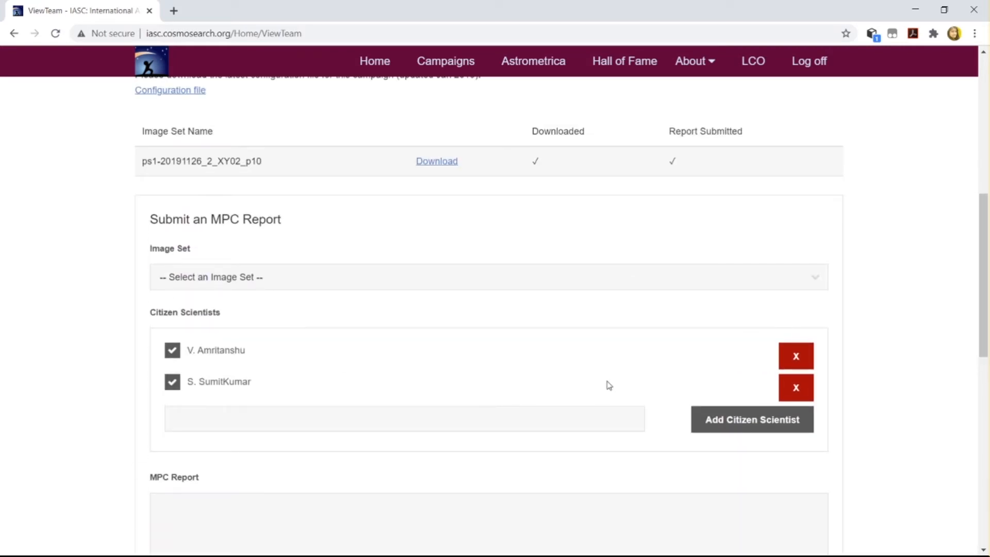
scroll(608, 382, "up", 3)
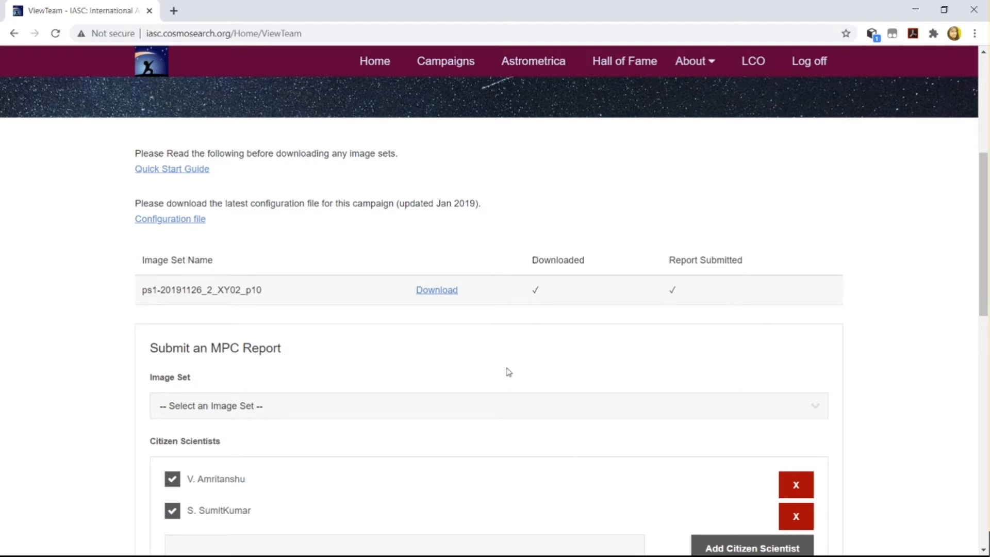
scroll(519, 347, "down", 3)
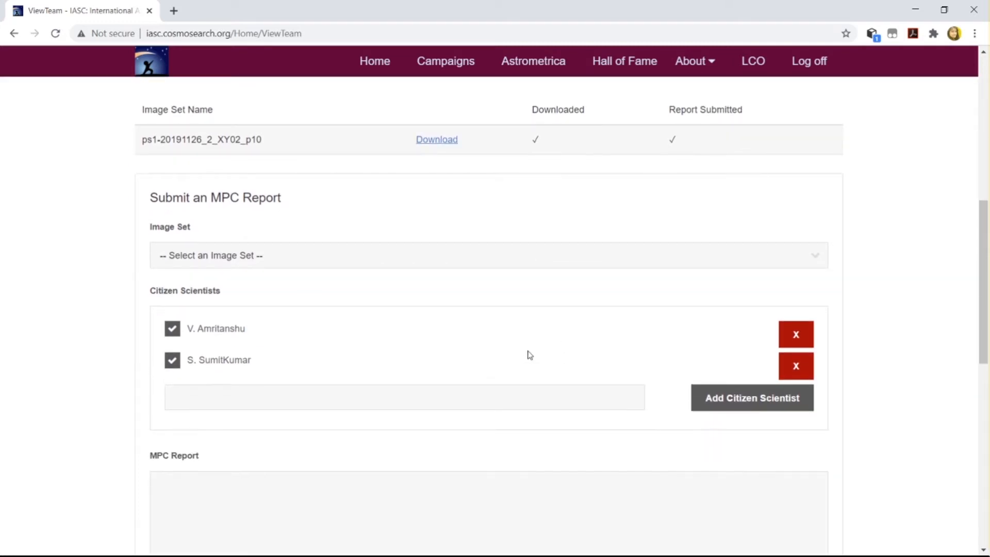
scroll(529, 355, "down", 3)
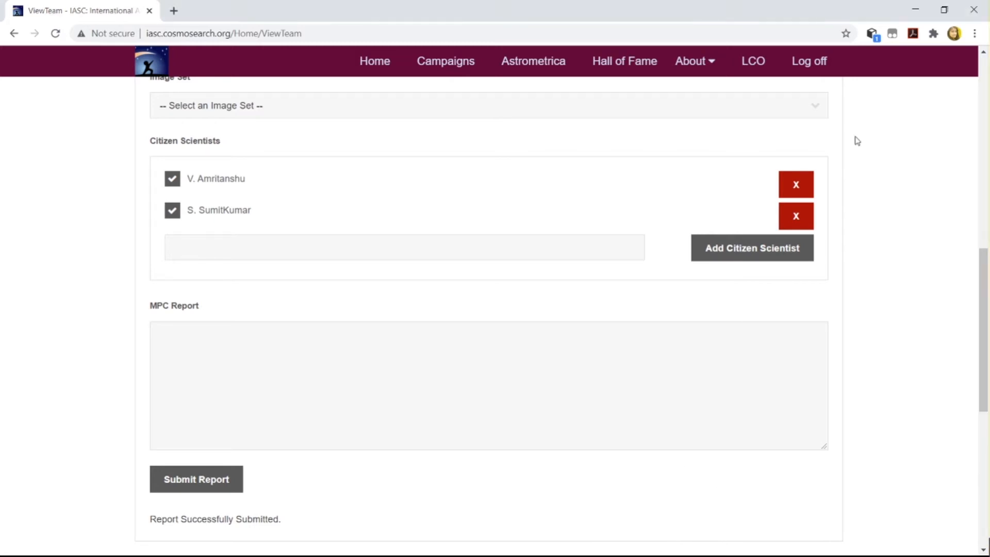
scroll(877, 254, "up", 3)
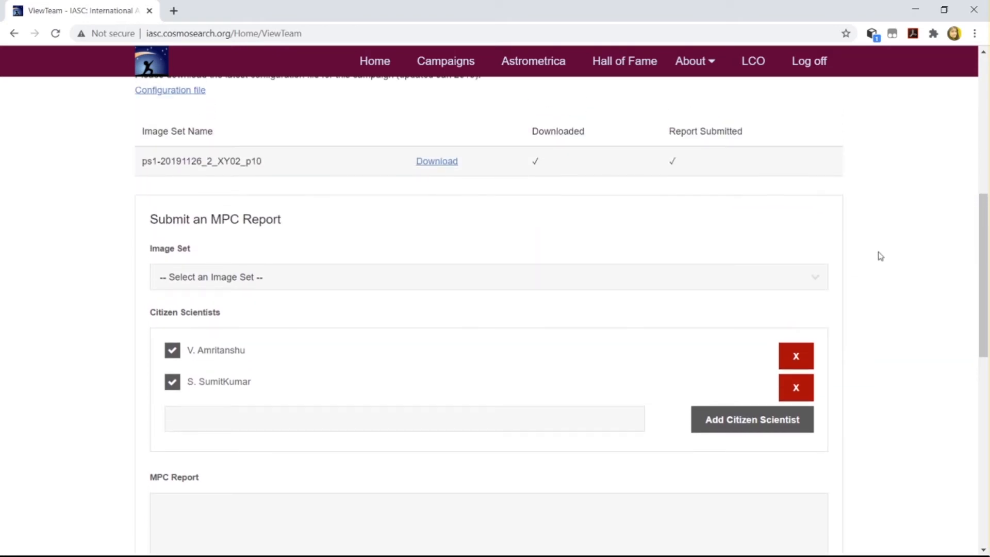
scroll(732, 252, "down", 1)
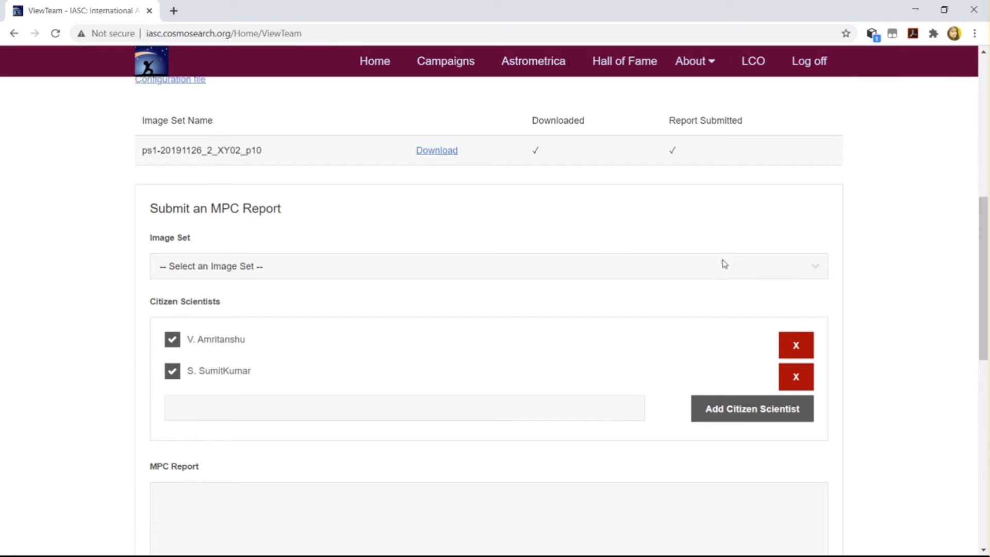
- Check the form's Image Set choices once more and leave the selection empty
left_click(618, 255)
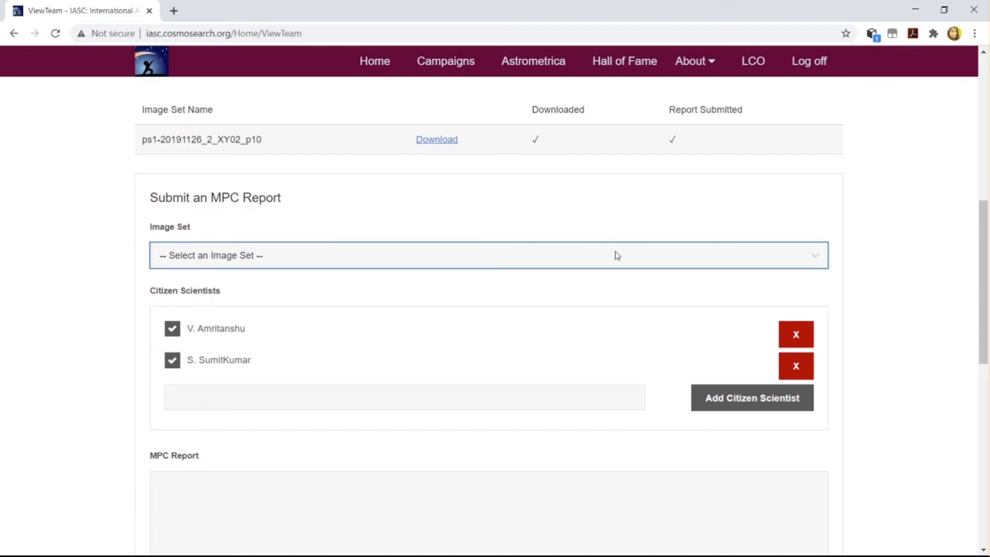
left_click(916, 194)
scroll(889, 198, "up", 1)
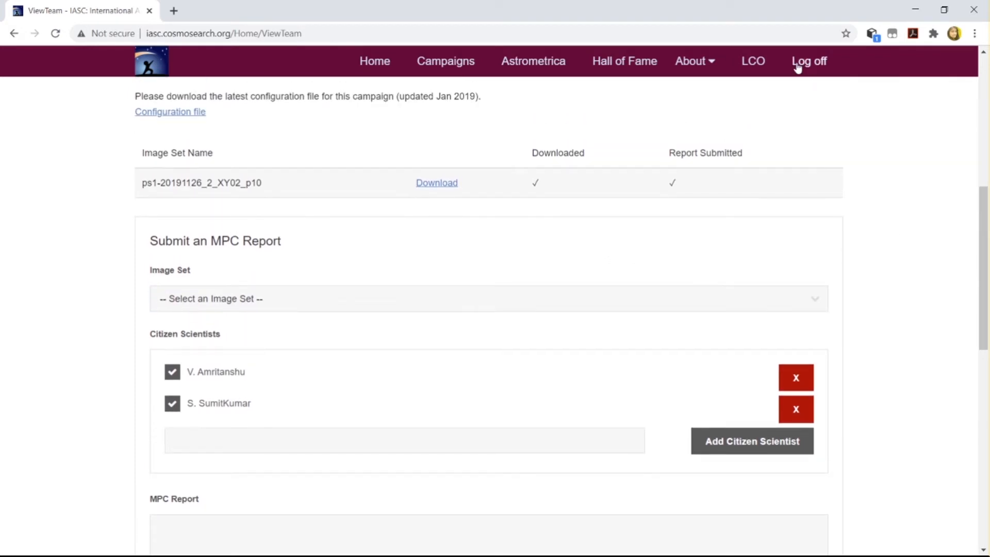
- Log off from the IASC website, look through its home page, and close the browser
left_click(797, 65)
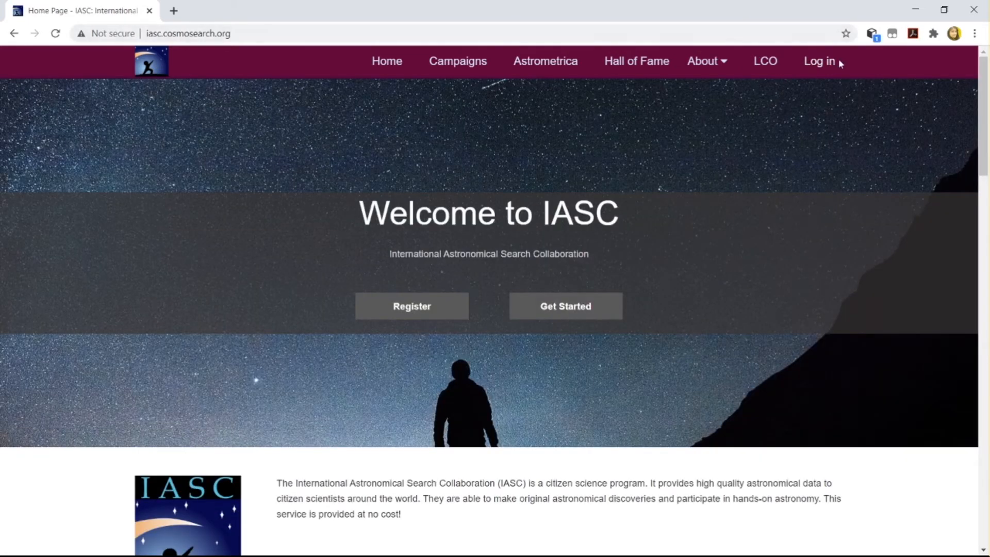
scroll(771, 300, "down", 3)
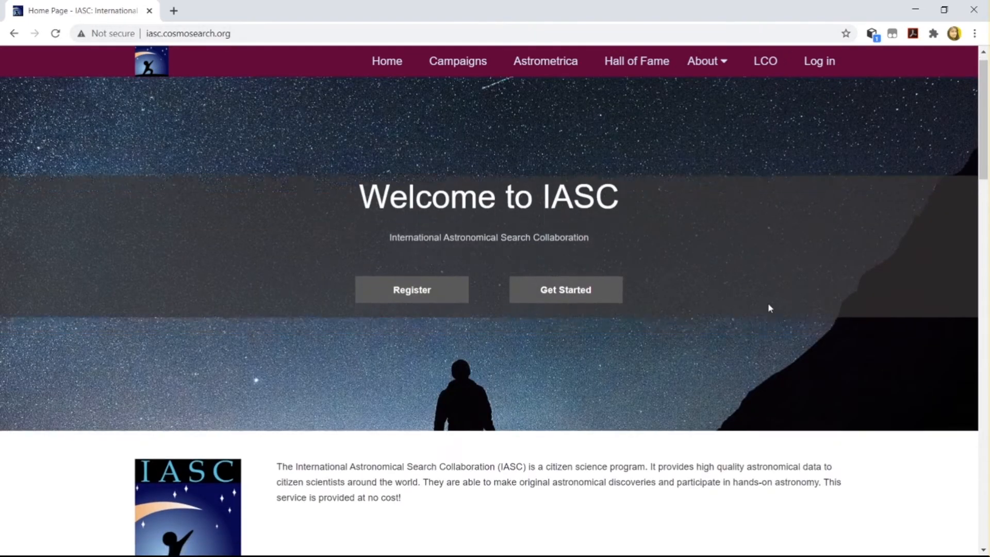
scroll(755, 310, "down", 18)
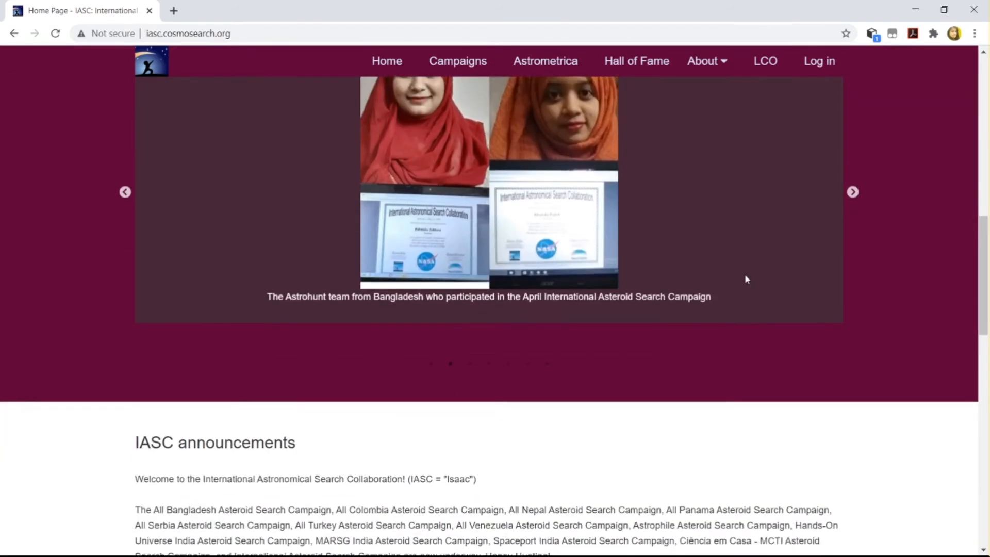
scroll(738, 279, "down", 5)
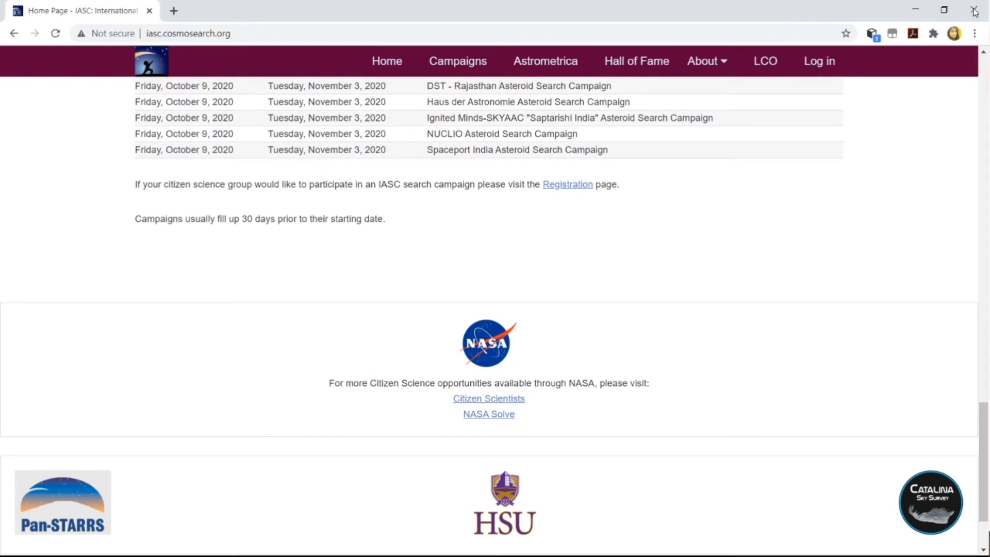
left_click(974, 11)
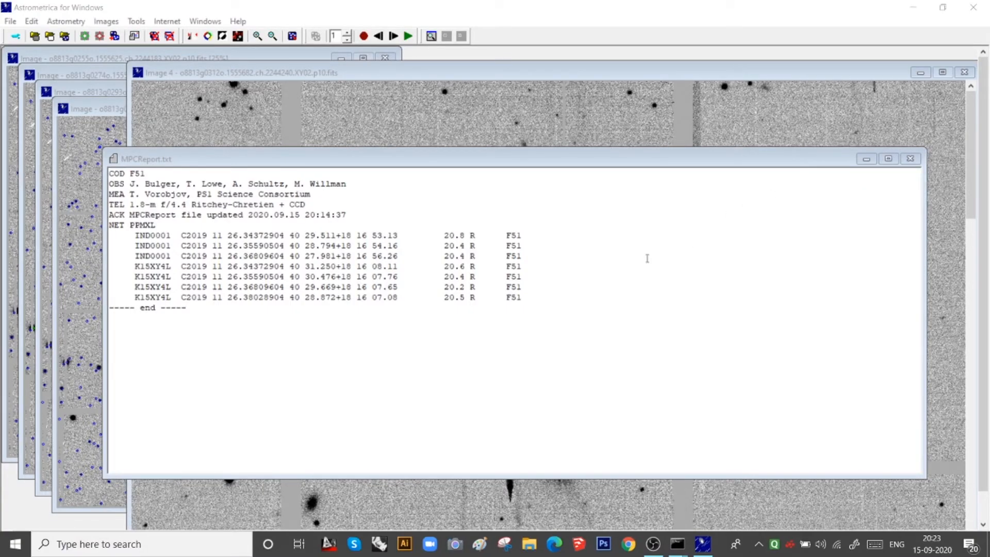
- Examine the MPC report in Astrometrica, highlighting the full text and the header lines from COD to TEL
left_click_drag(650, 161, 635, 128)
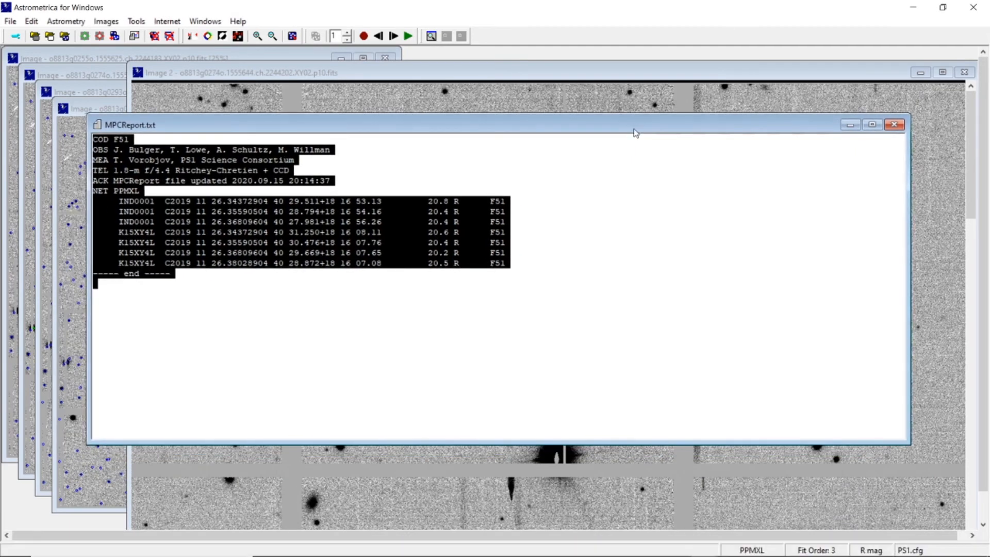
left_click(579, 198)
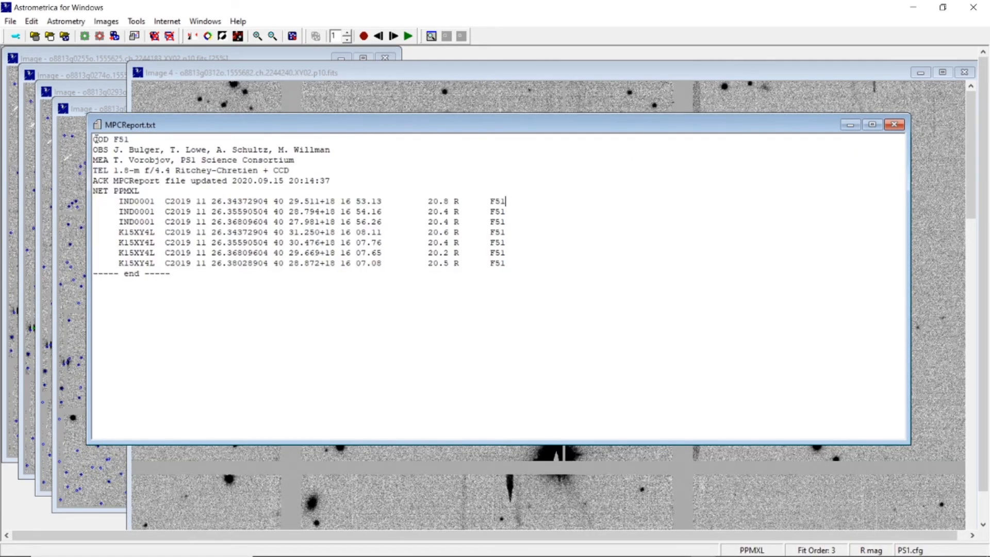
left_click_drag(94, 138, 502, 280)
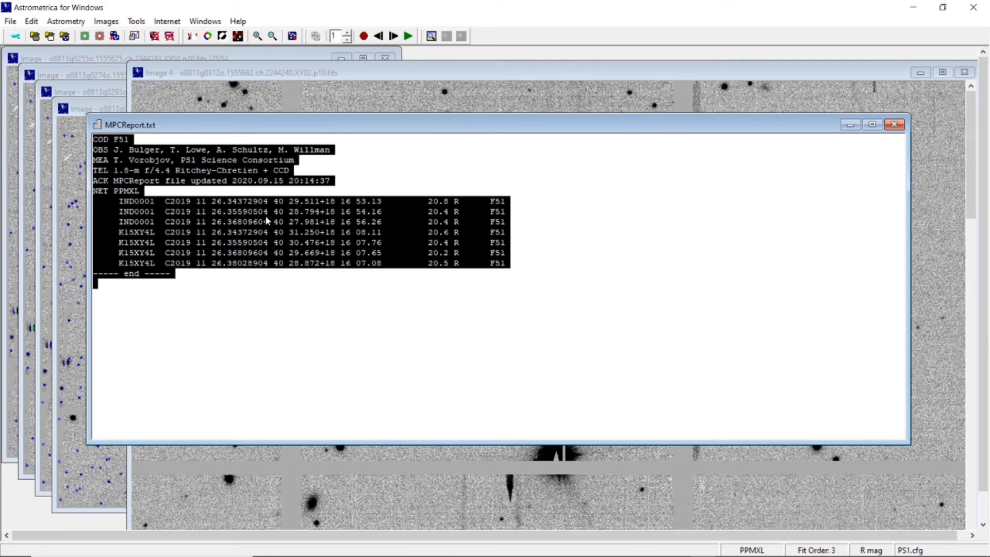
left_click(259, 222)
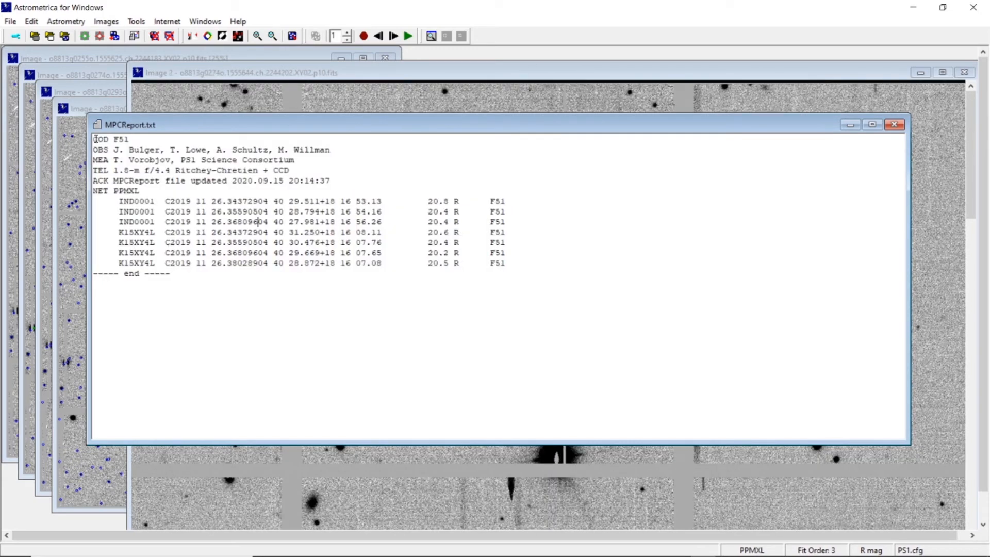
left_click_drag(95, 139, 325, 167)
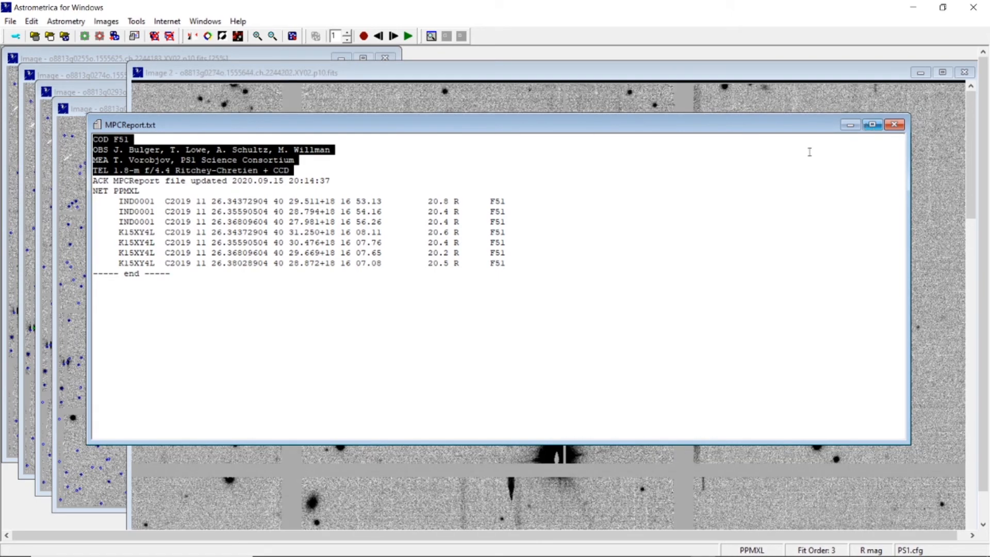
- Close the MPC report, the blink window and every image except o8813g0255o
left_click(896, 125)
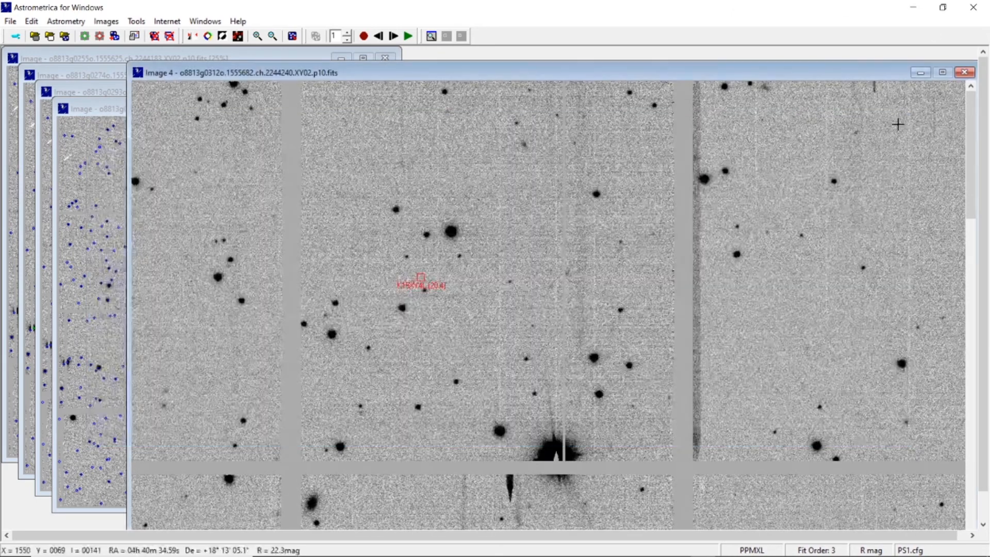
left_click(963, 72)
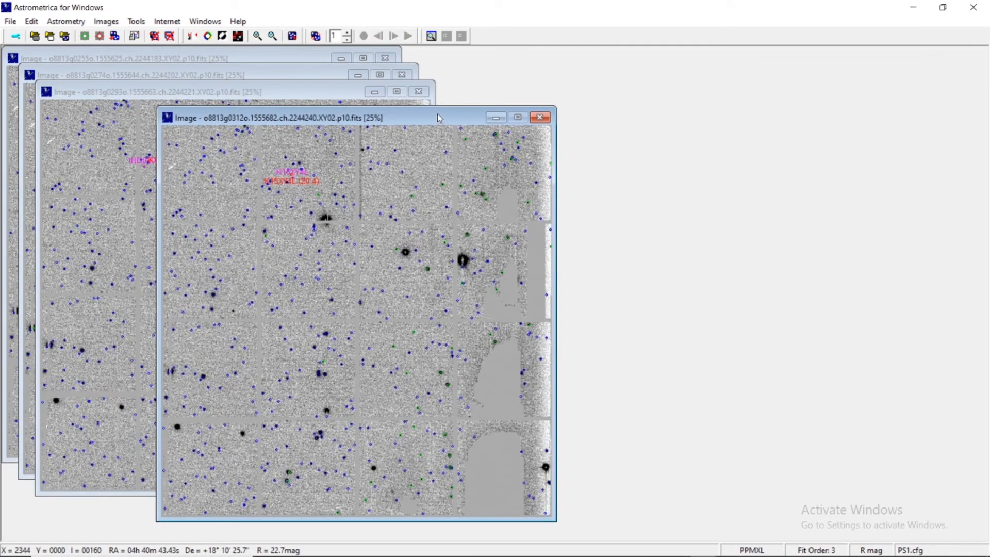
left_click(257, 36)
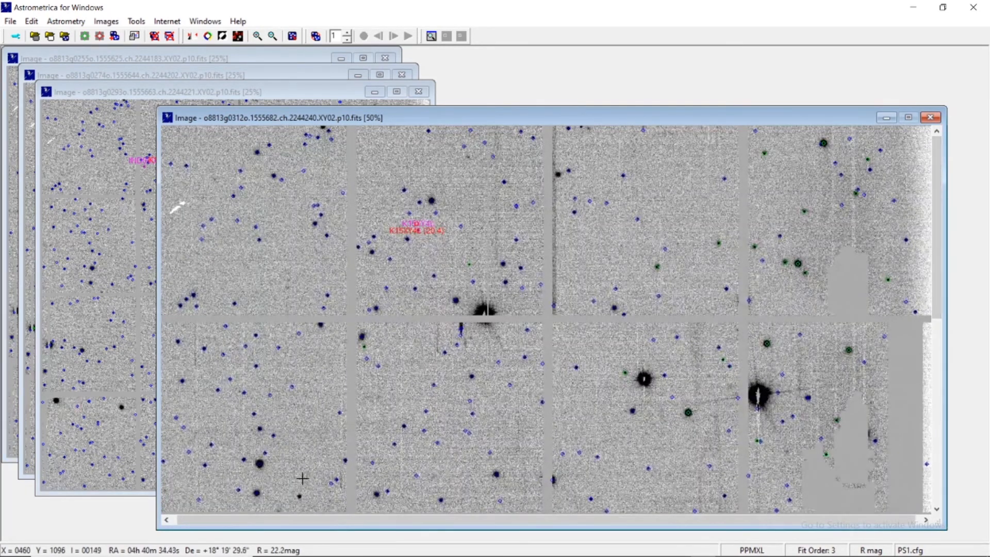
left_click(930, 117)
left_click(419, 92)
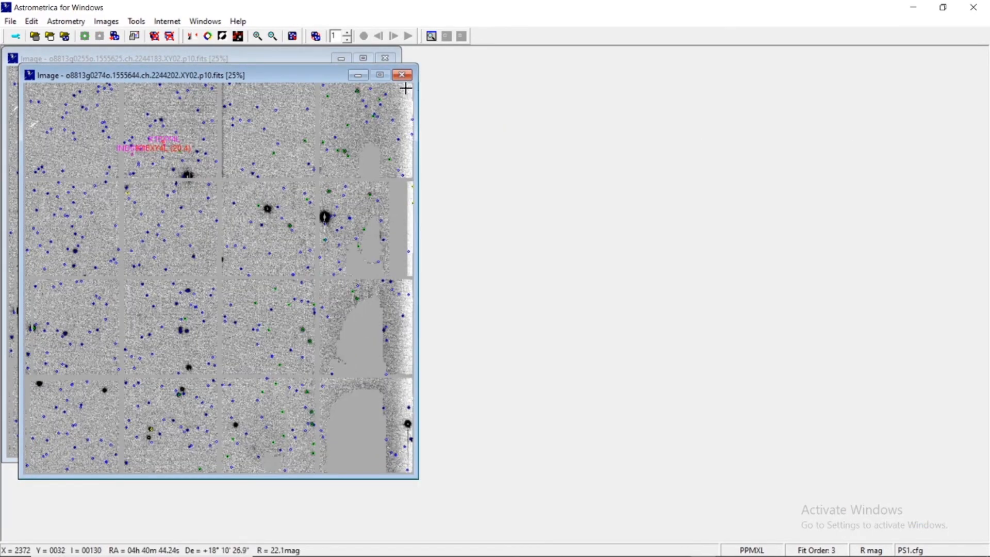
left_click(402, 75)
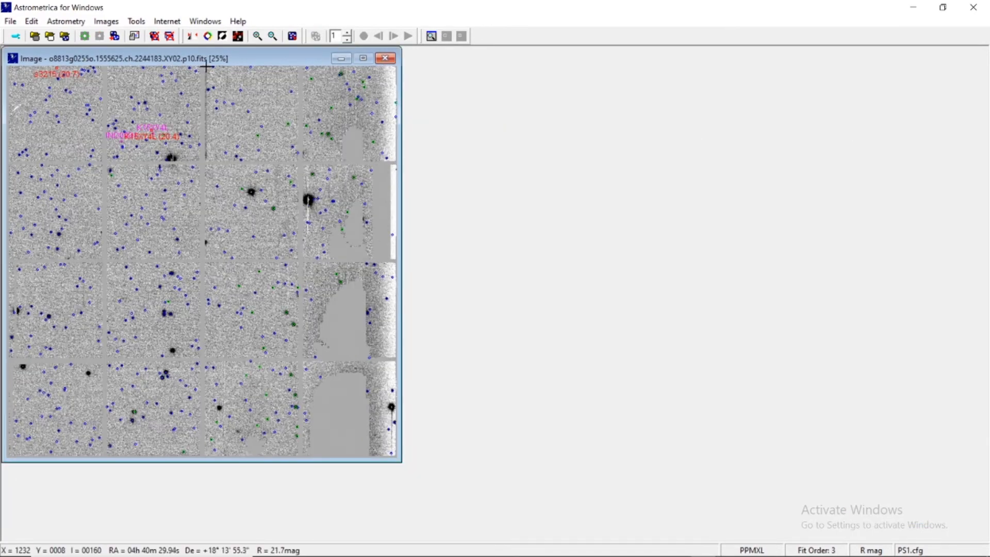
- Examine the IND0001 and K15XY4L markers in the o8813g0255o image at full scale, and close the image
left_click_drag(216, 64, 520, 106)
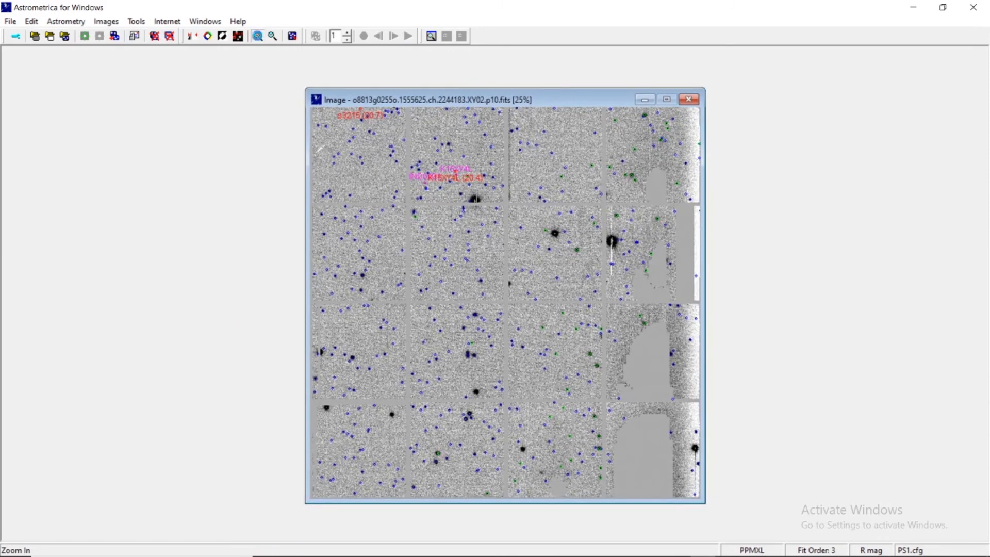
left_click(257, 35)
left_click(967, 122)
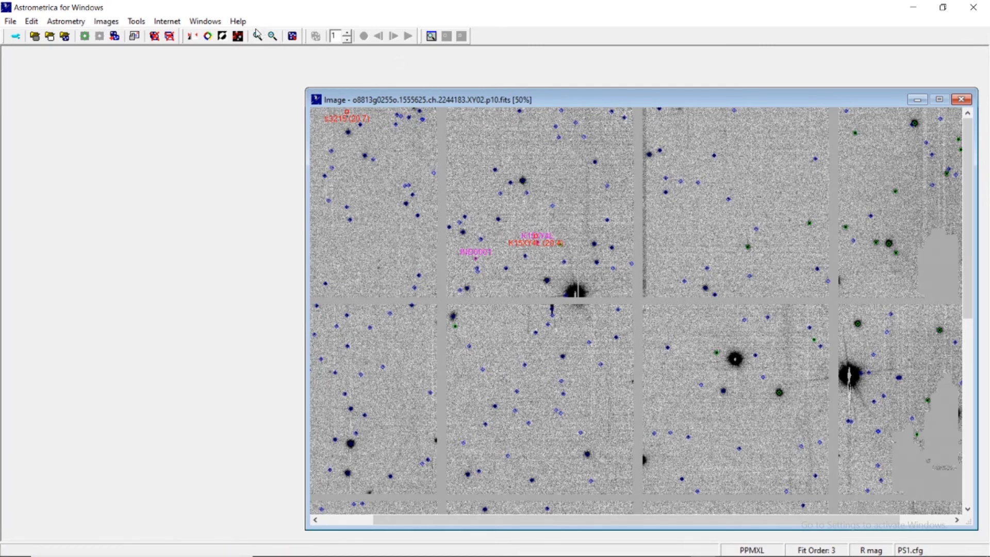
left_click(258, 36)
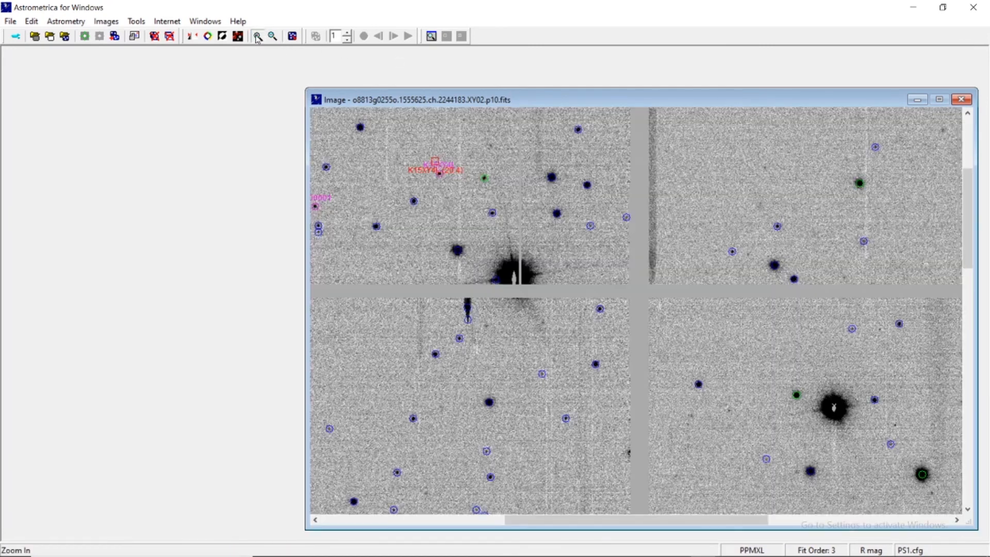
left_click(968, 112)
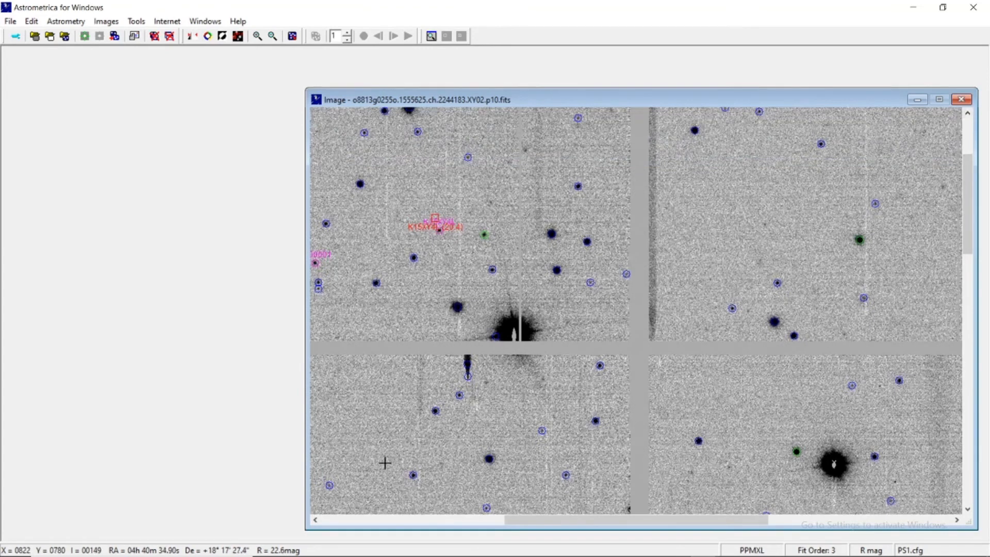
left_click_drag(518, 523, 462, 523)
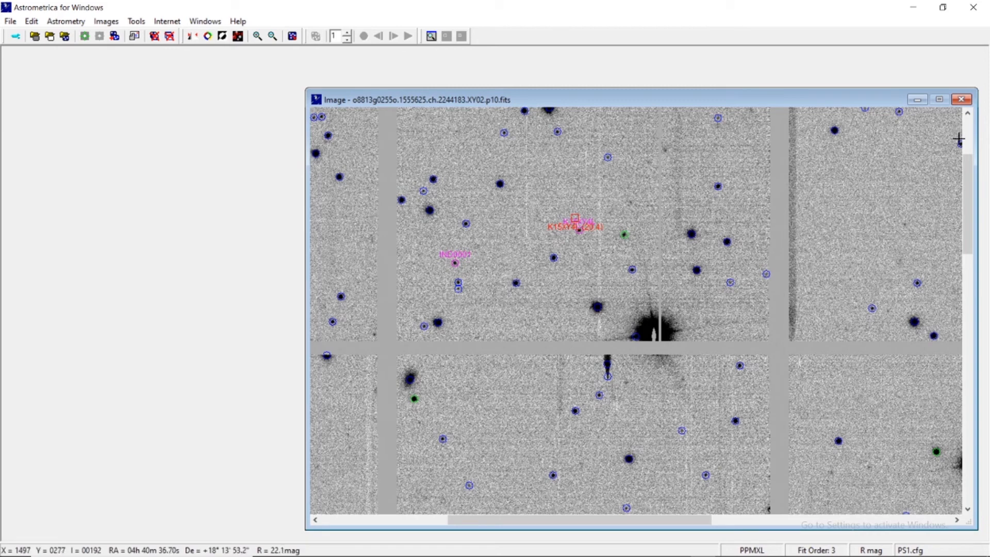
scroll(319, 493, "up", 3)
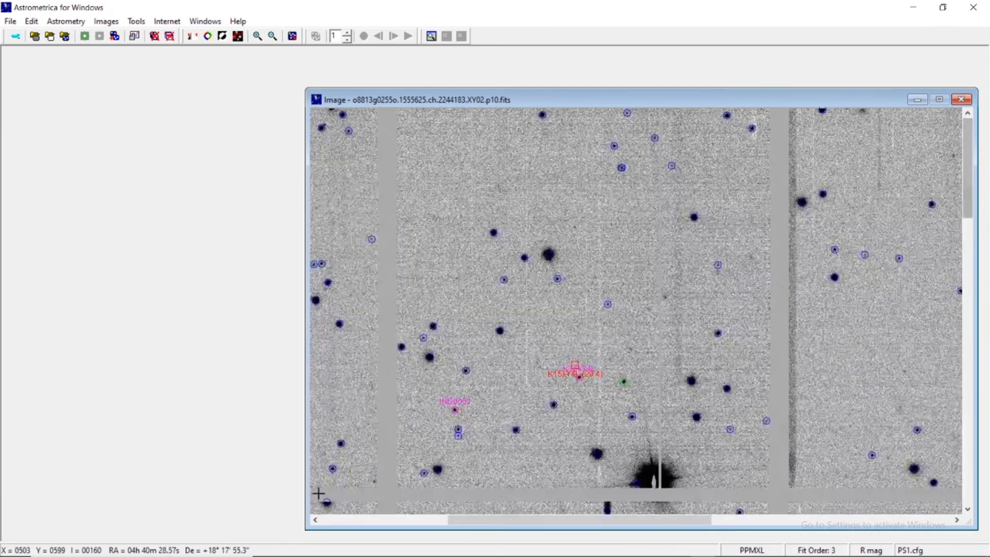
left_click(351, 519)
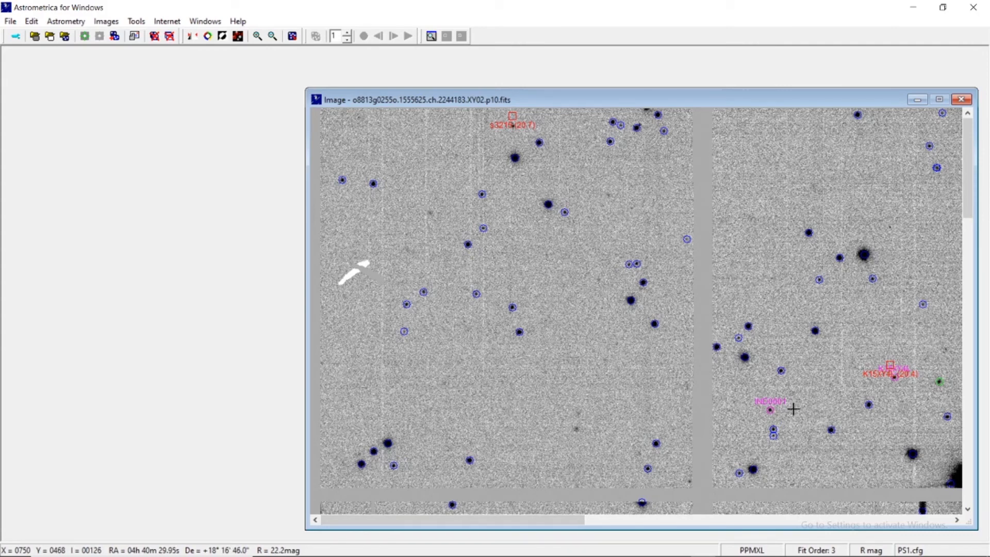
left_click(963, 105)
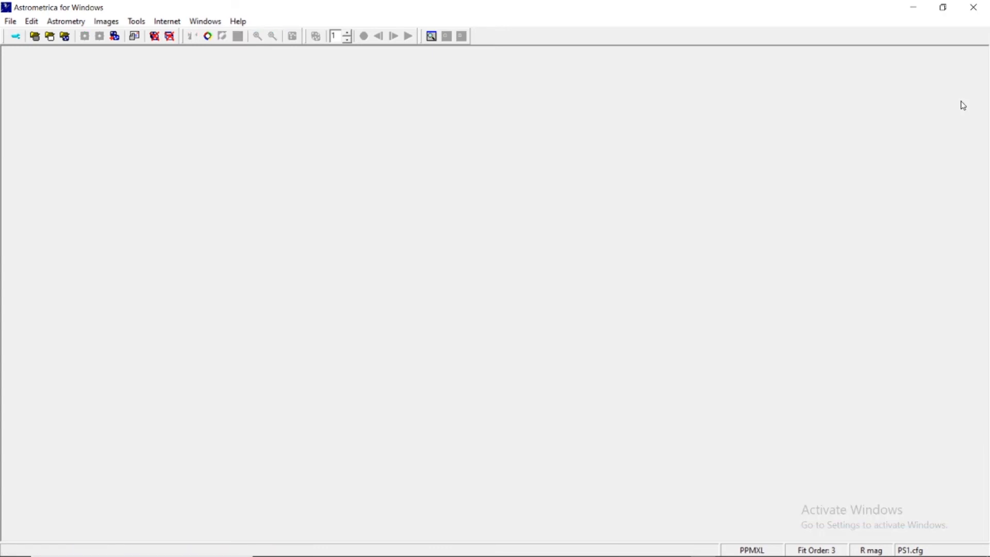
- View the MPC report file in a maximized window and close it
left_click(10, 22)
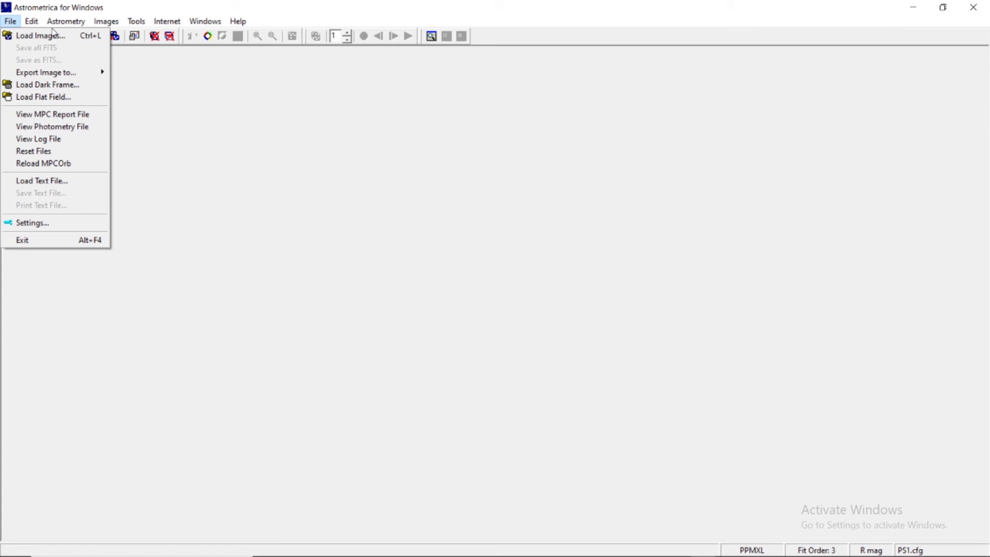
left_click(49, 119)
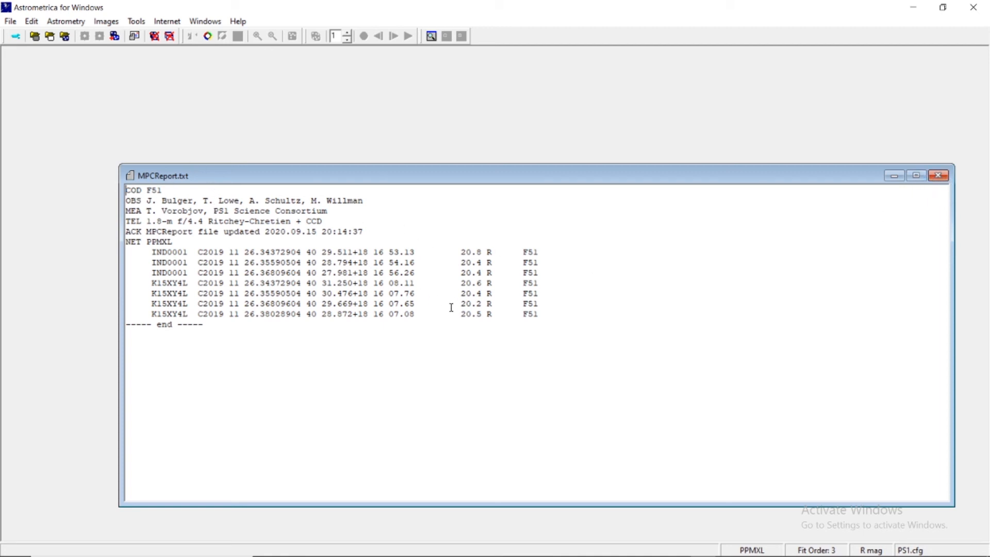
left_click(917, 176)
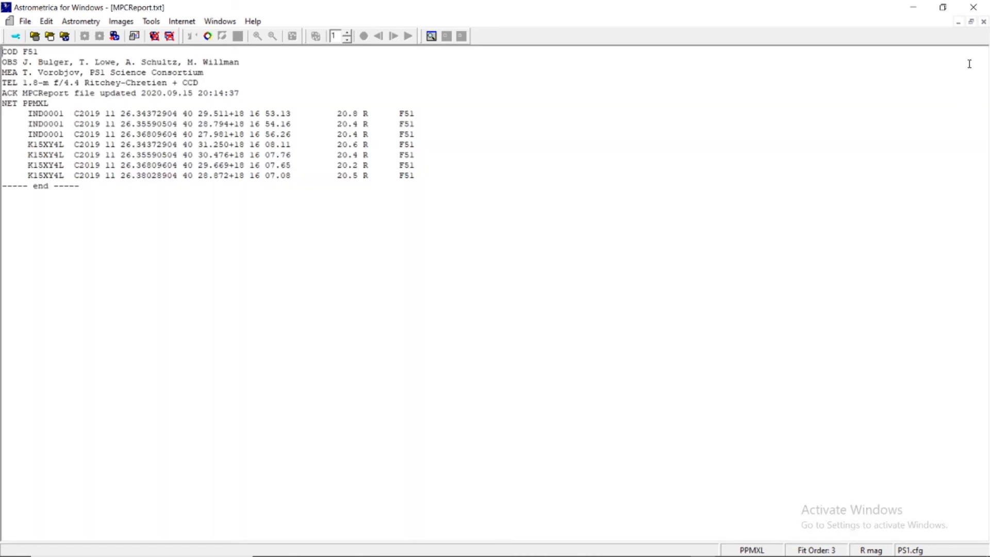
left_click(984, 22)
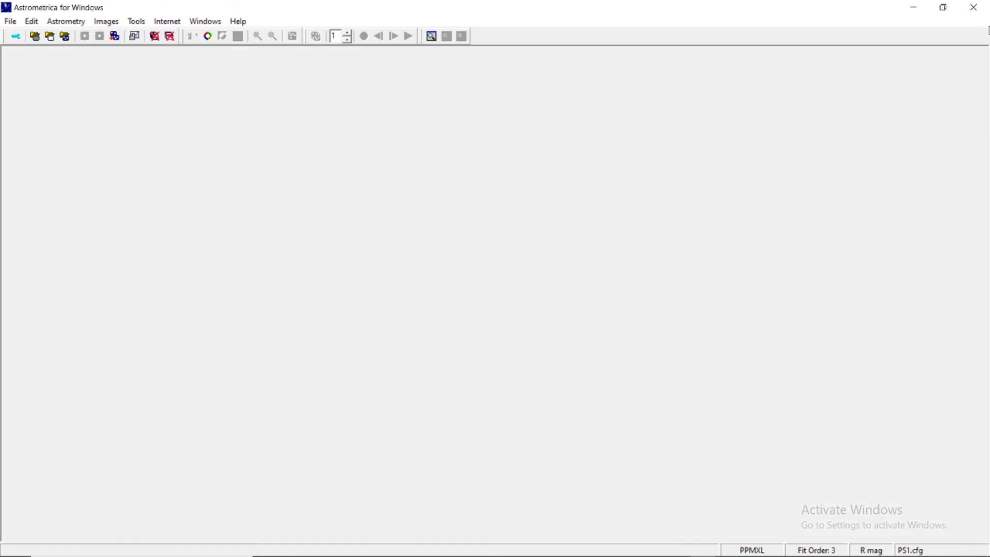
- Reset the MPCReport.txt, PhotReport.txt and Astrometrica.log files
left_click(10, 23)
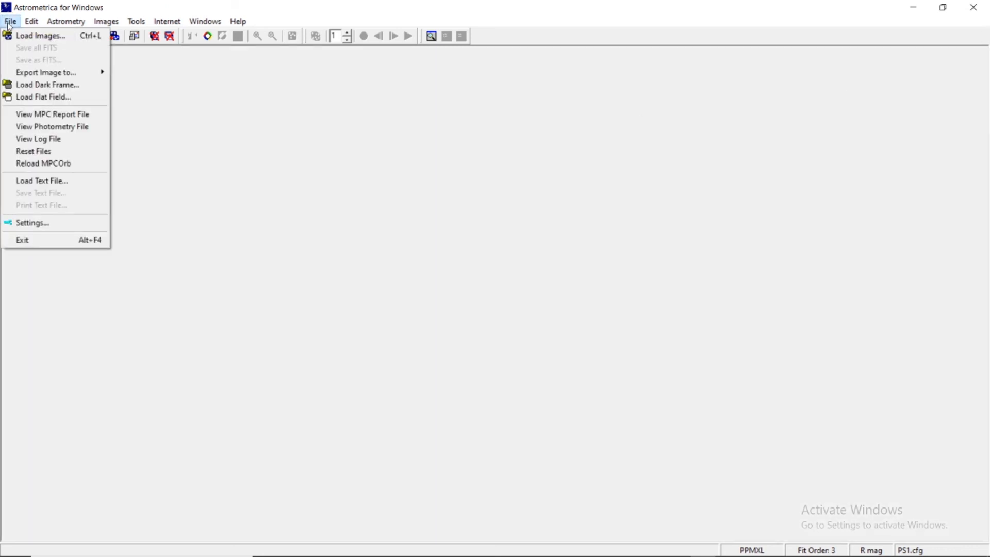
left_click(32, 154)
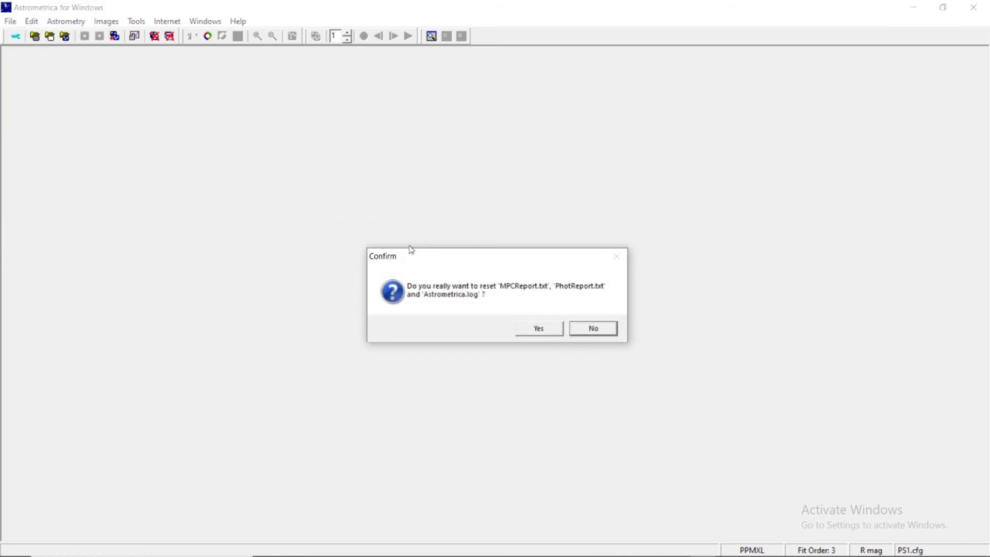
left_click(539, 329)
- Browse to the ps1-20200819_2_XY34_p10 image set folder for loading, and leave without loading any images
left_click(10, 21)
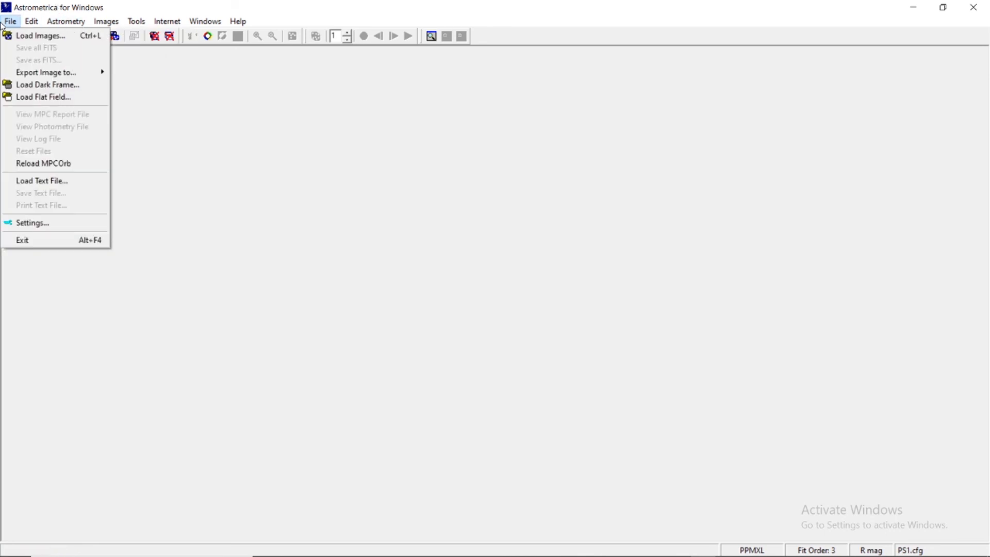
left_click(20, 36)
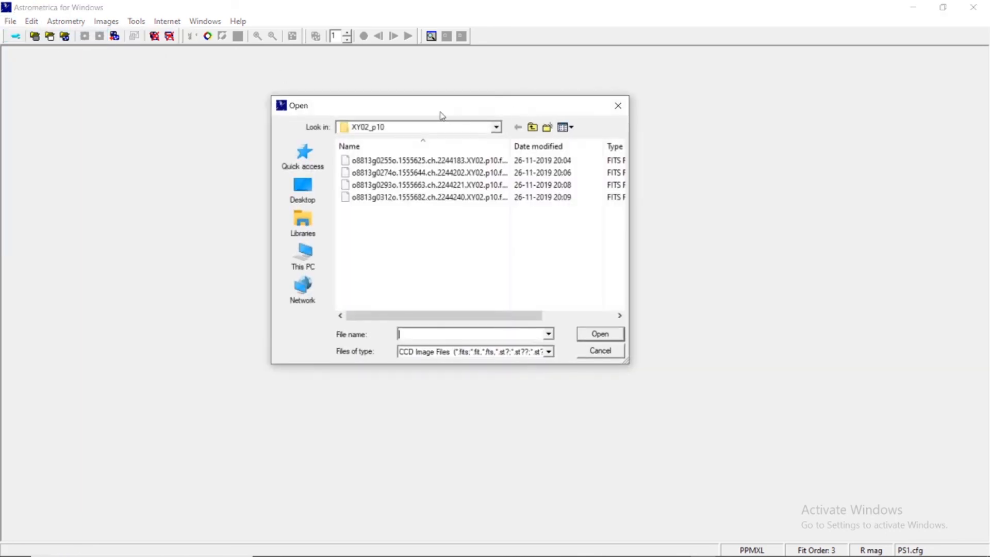
left_click(532, 128)
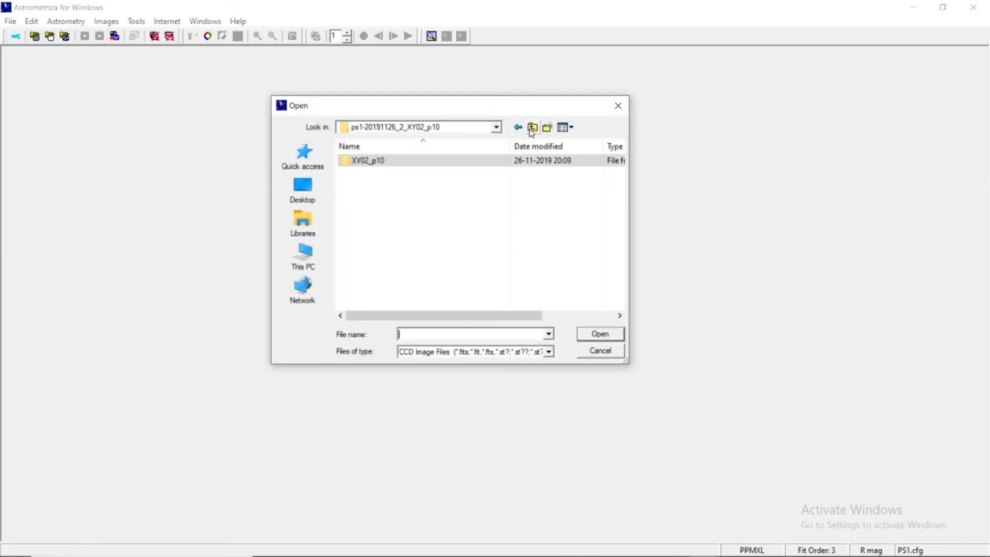
left_click(533, 128)
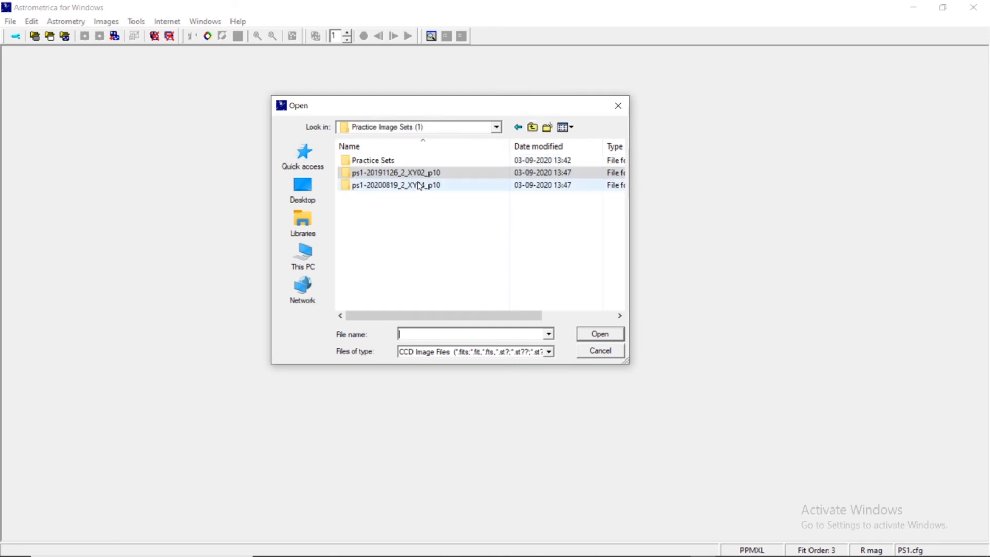
double_click(419, 185)
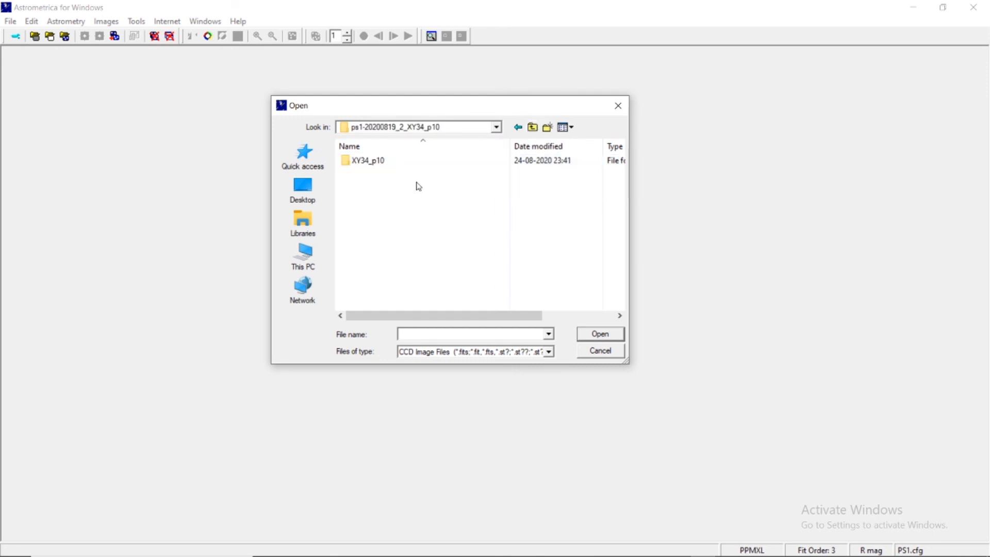
left_click(618, 108)
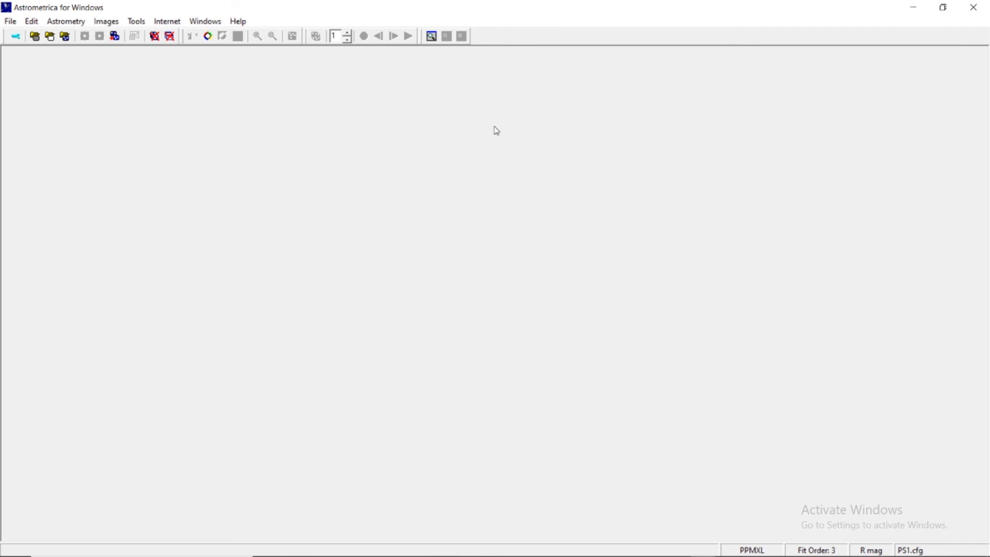
- Exit the astrometry program
left_click(12, 22)
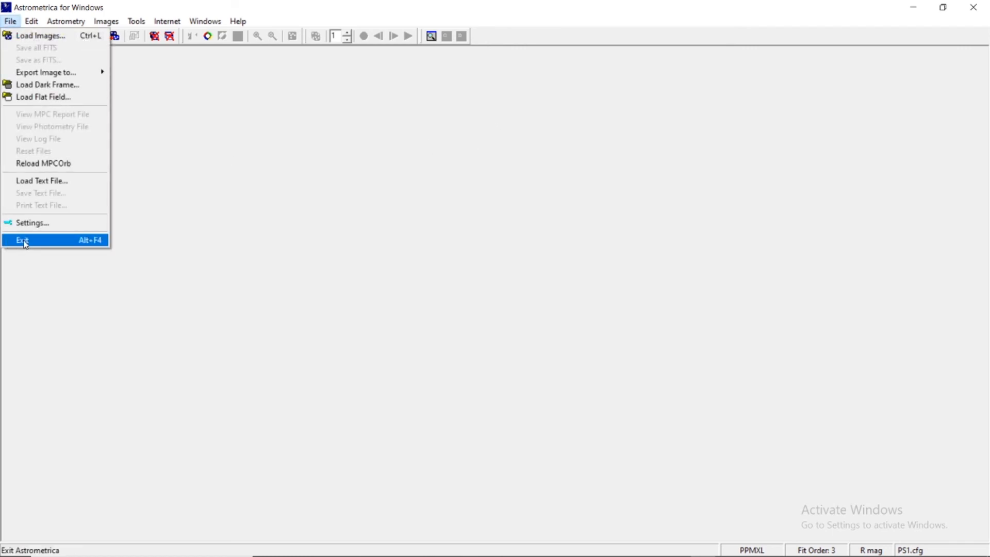